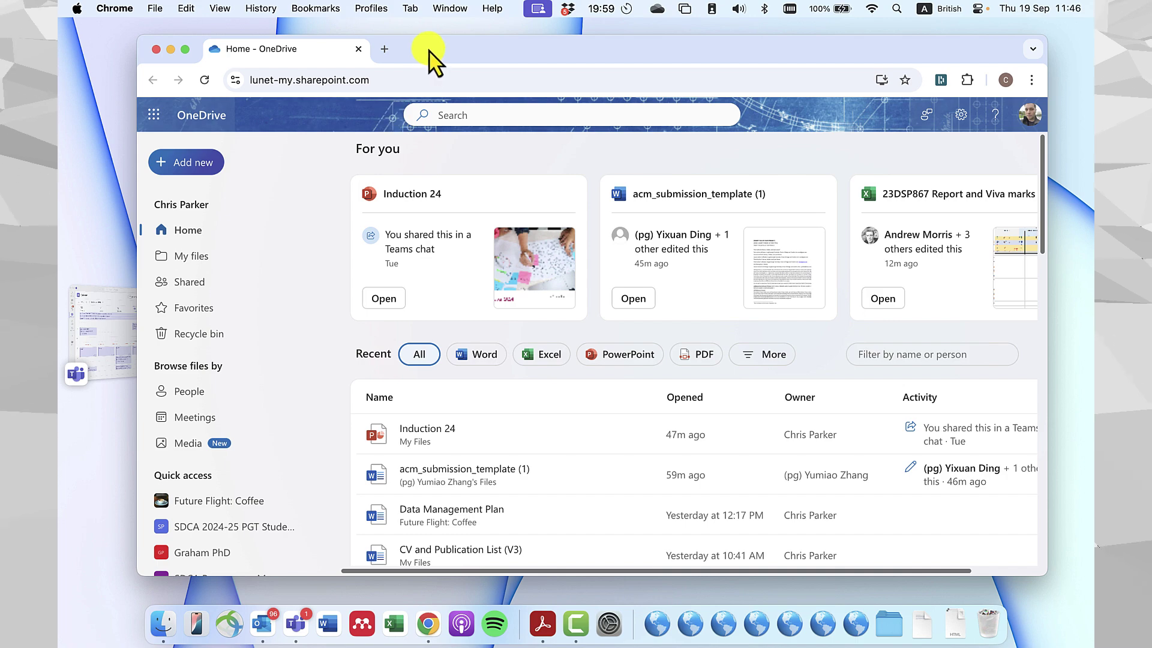
Open the synced OneDrive folder in Finder from the OneDrive menu-bar panel.
left_click_drag(430, 52, 400, 59)
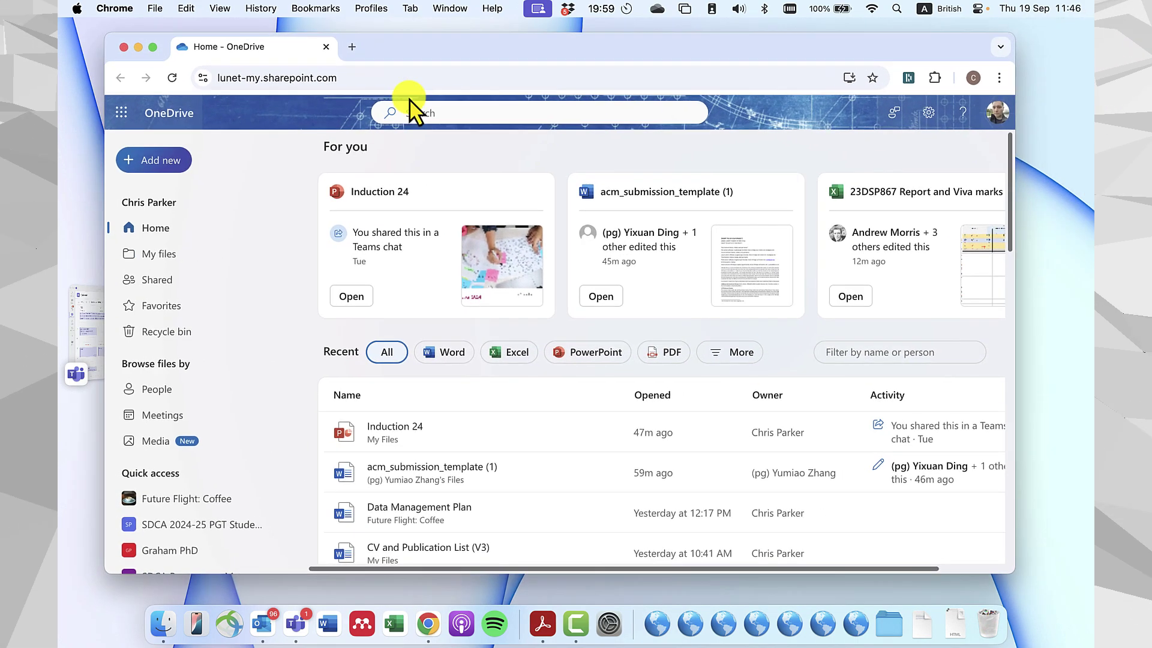
scroll(488, 360, "down", 5)
scroll(480, 381, "up", 2)
scroll(480, 381, "up", 2)
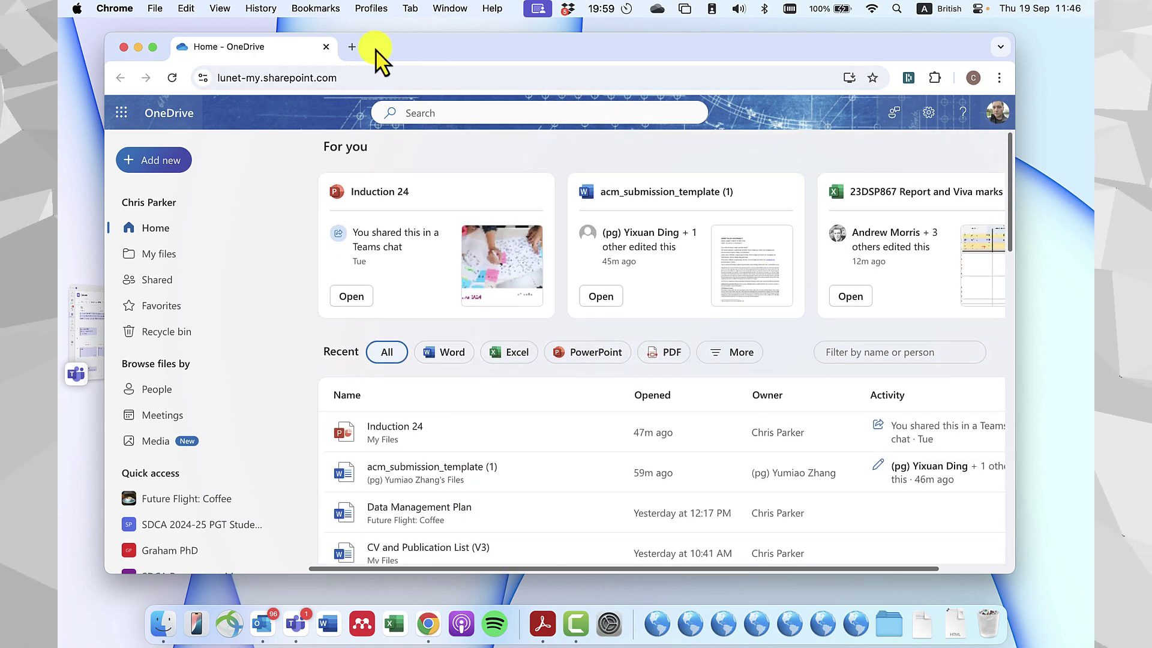
left_click_drag(378, 51, 411, 58)
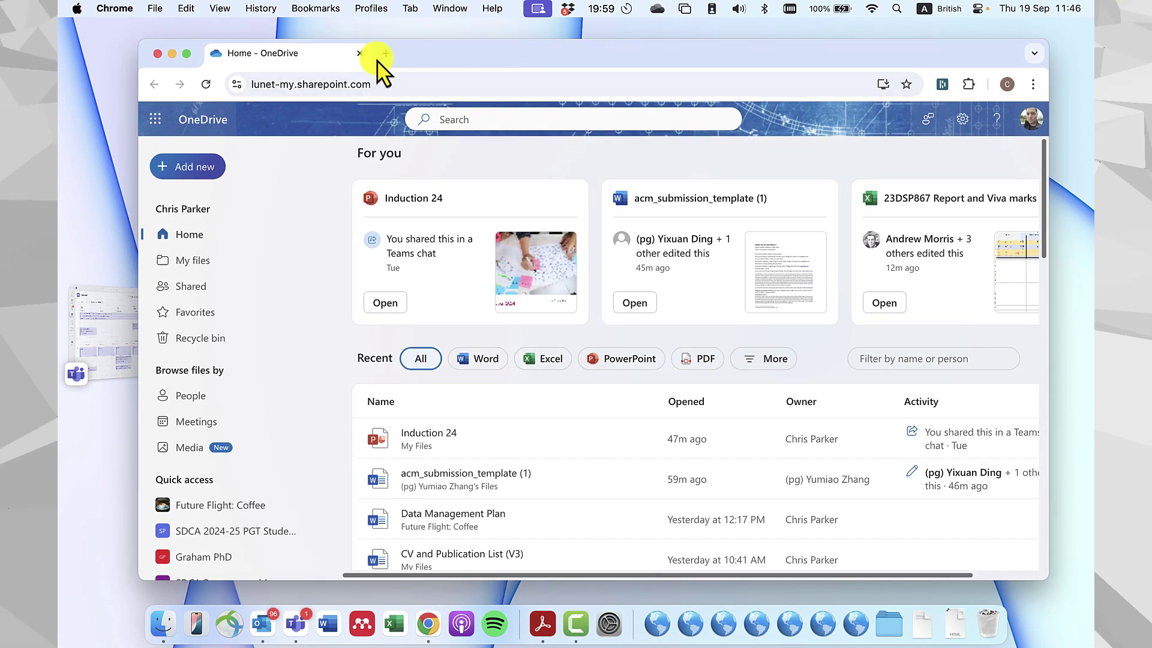
left_click(656, 13)
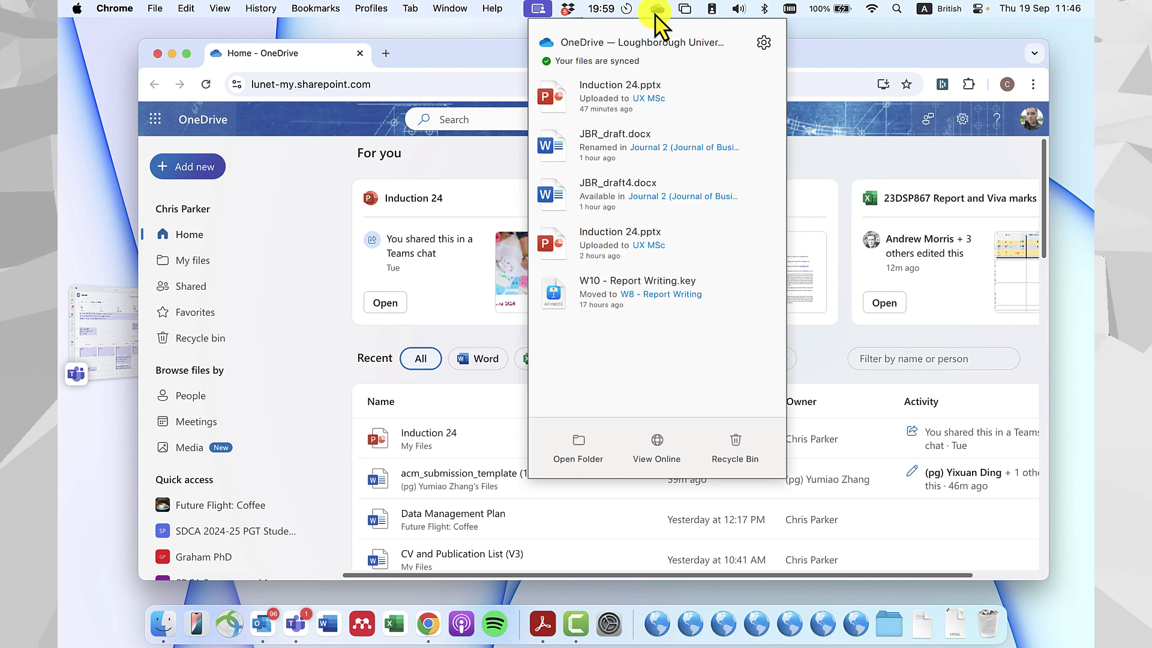
left_click(657, 13)
left_click(657, 12)
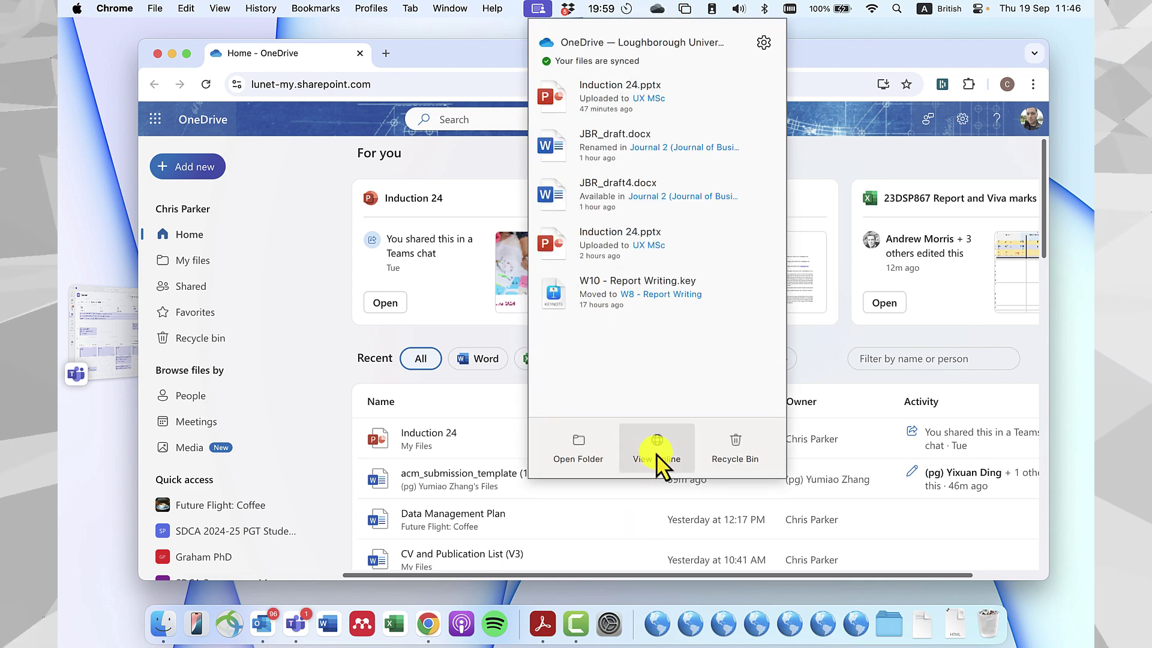
left_click(588, 456)
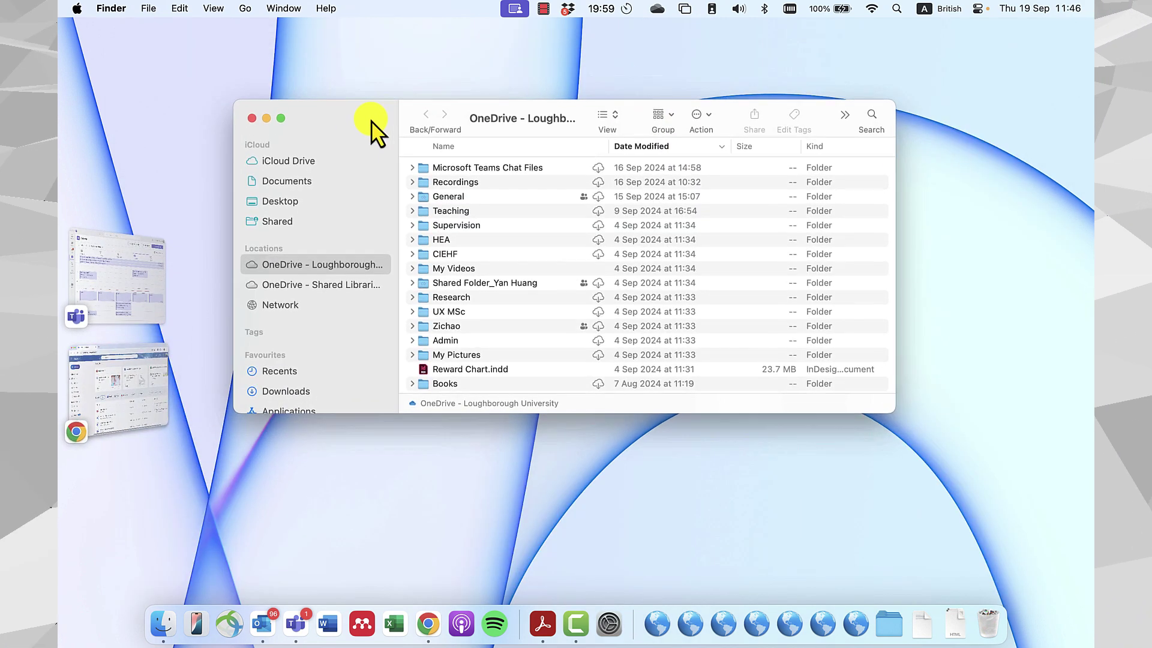
Browse the OneDrive folder list, selecting a few items and expanding then collapsing Teaching.
scroll(535, 269, "down", 10)
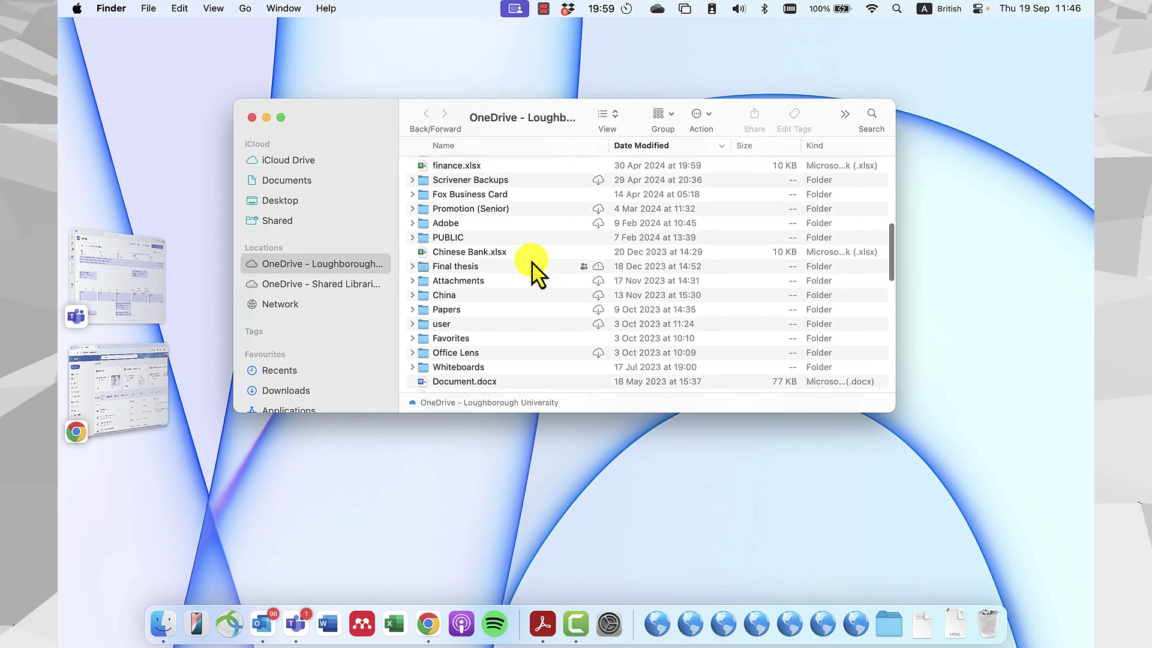
scroll(534, 270, "up", 5)
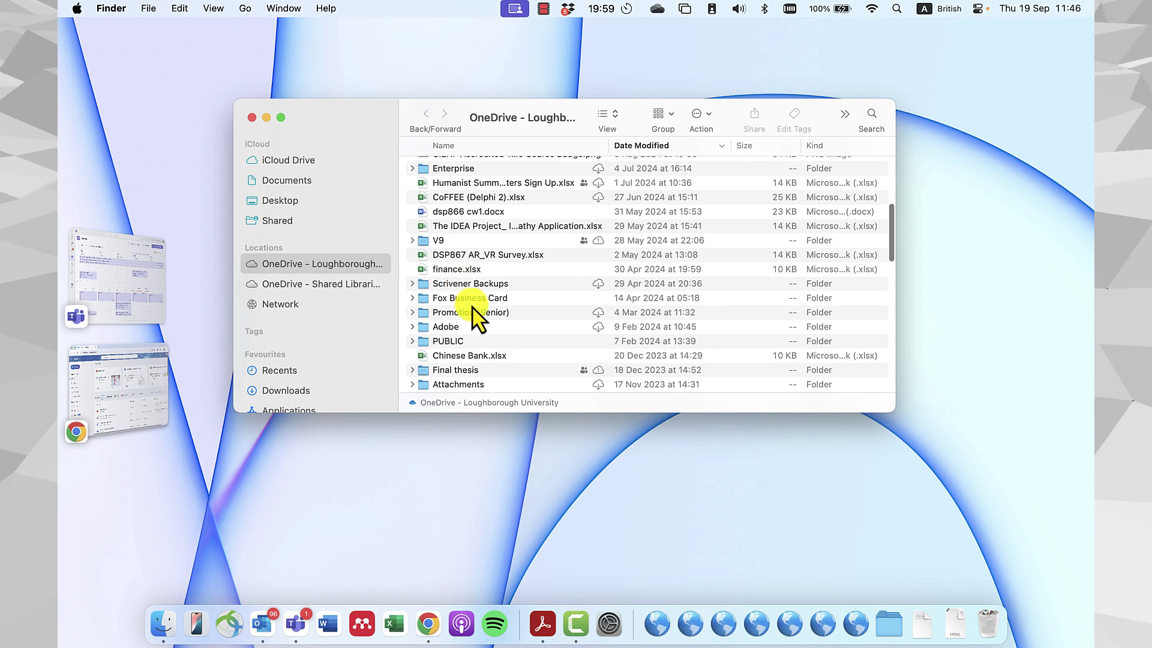
left_click(473, 299)
left_click(505, 227)
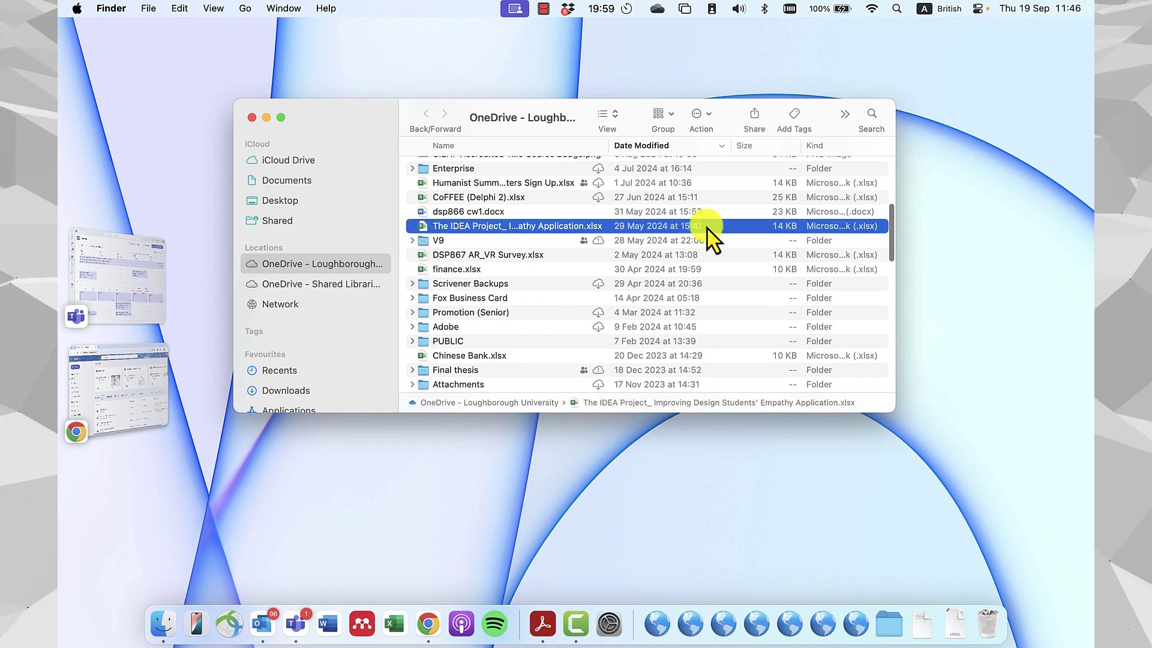
scroll(509, 245, "up", 8)
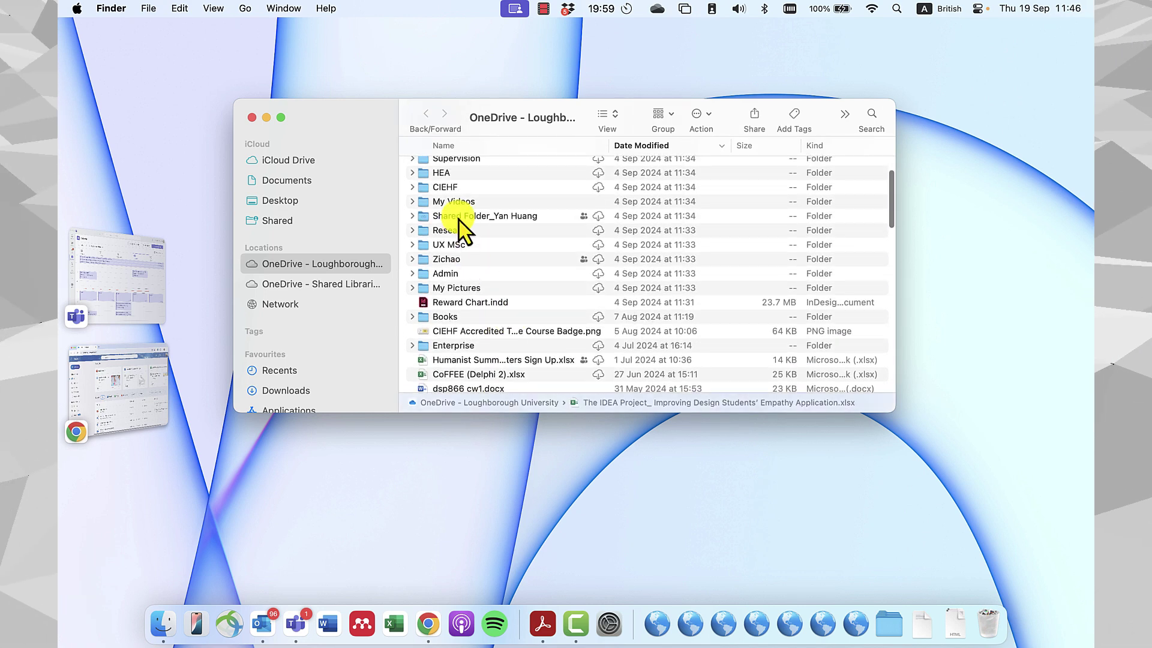
left_click(459, 218)
scroll(480, 246, "up", 3)
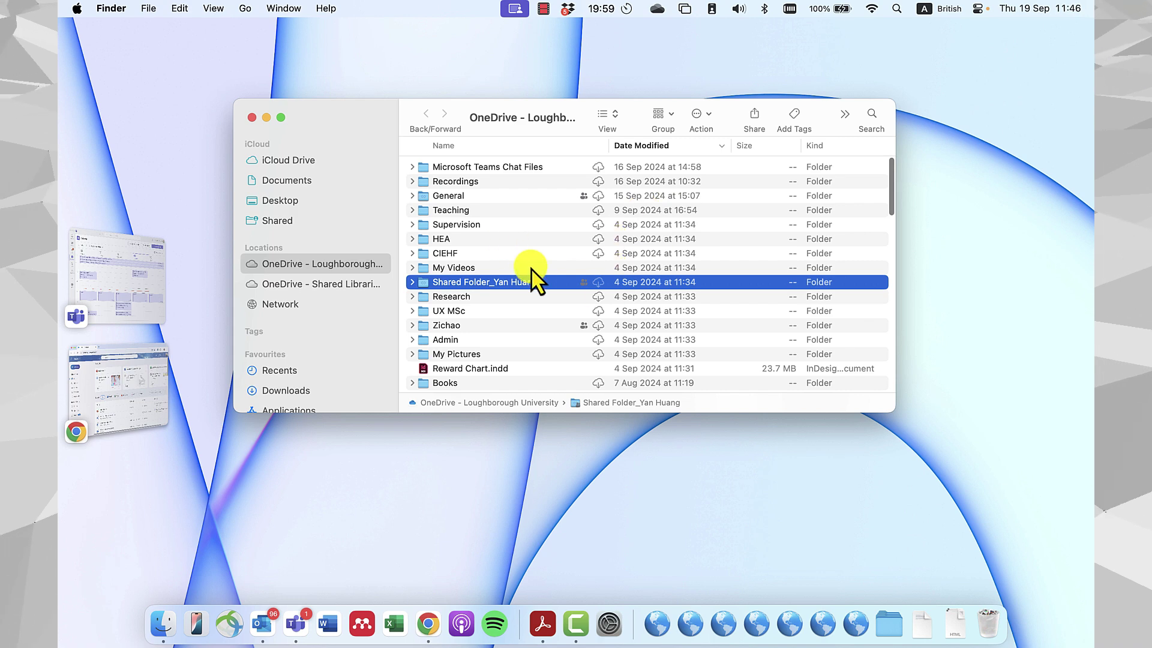
left_click(413, 210)
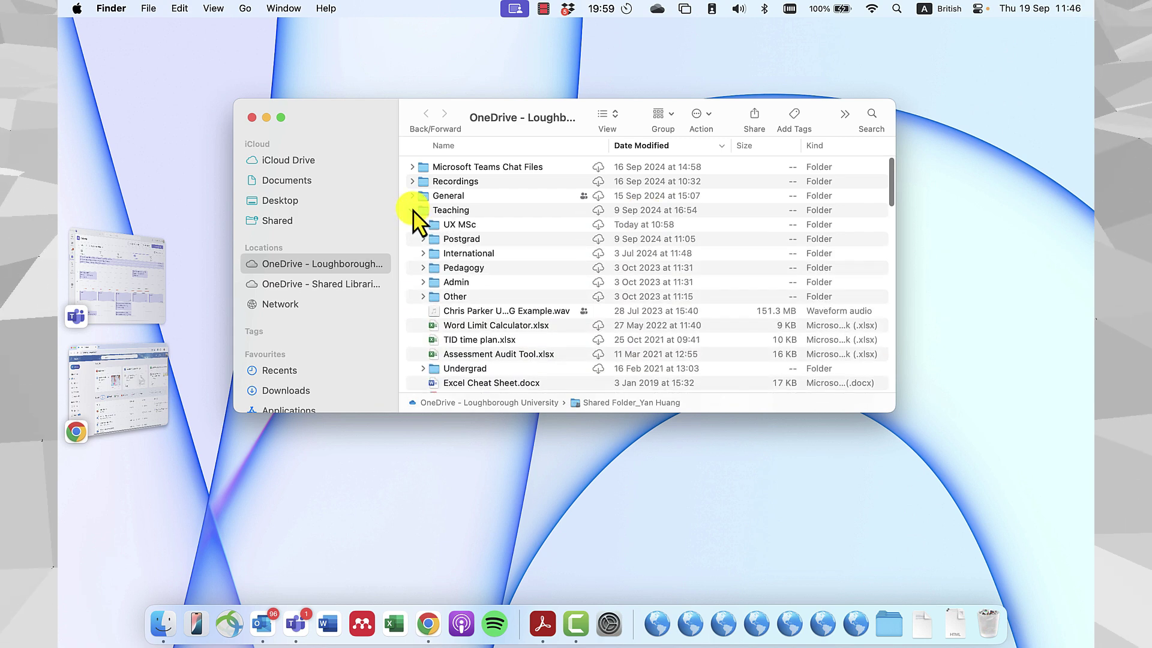
left_click(413, 209)
Enlarge the Finder window from its corner and reposition it to show the full file list.
left_click_drag(895, 414, 977, 523)
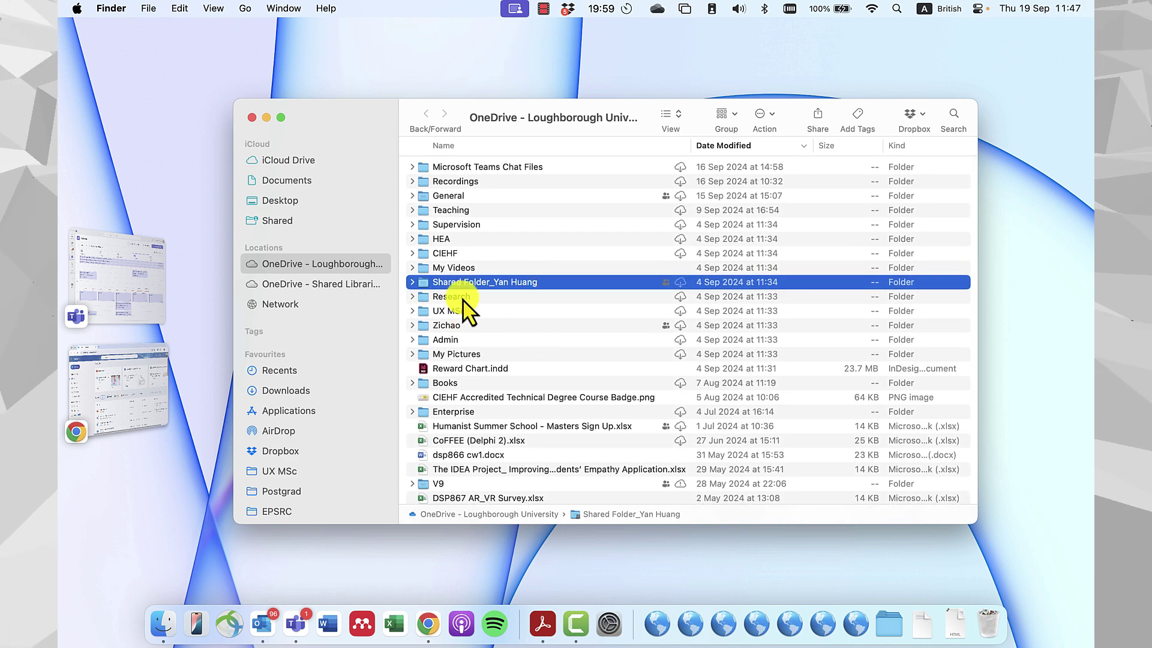
left_click_drag(557, 108, 550, 104)
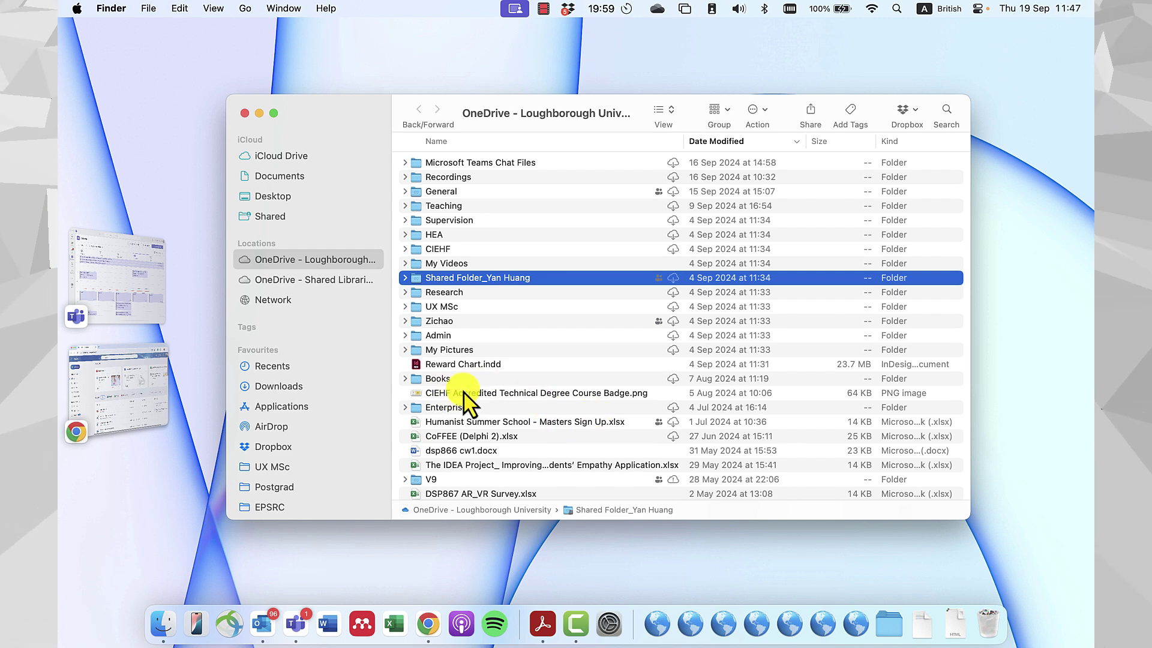
left_click_drag(378, 159, 322, 147)
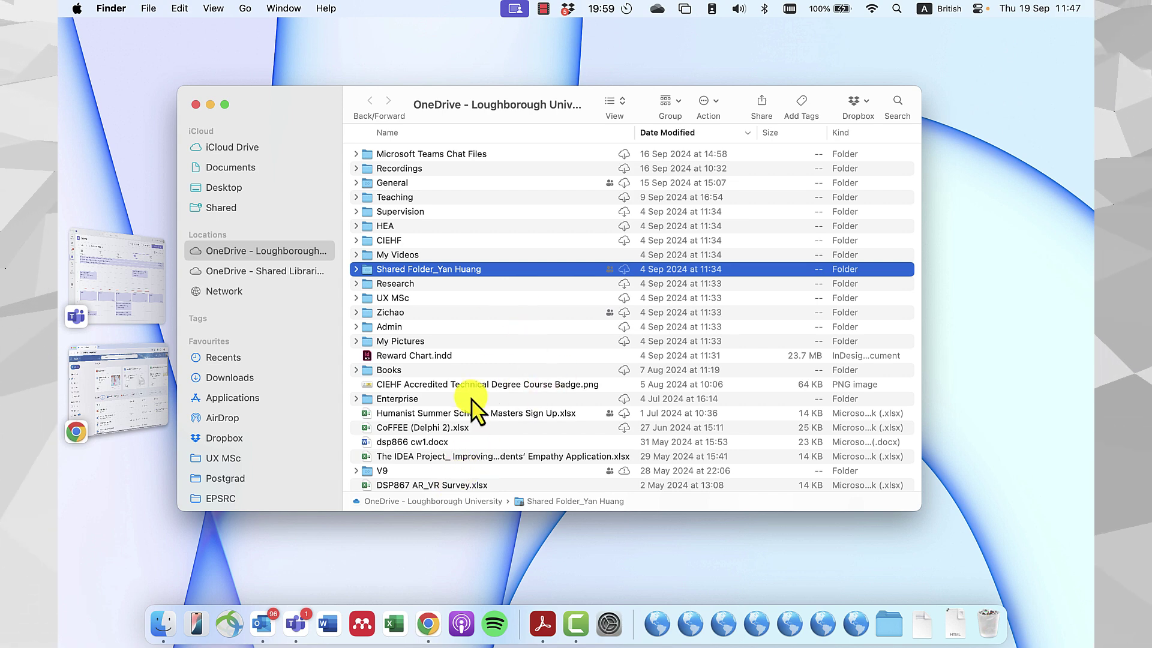
scroll(474, 407, "down", 5)
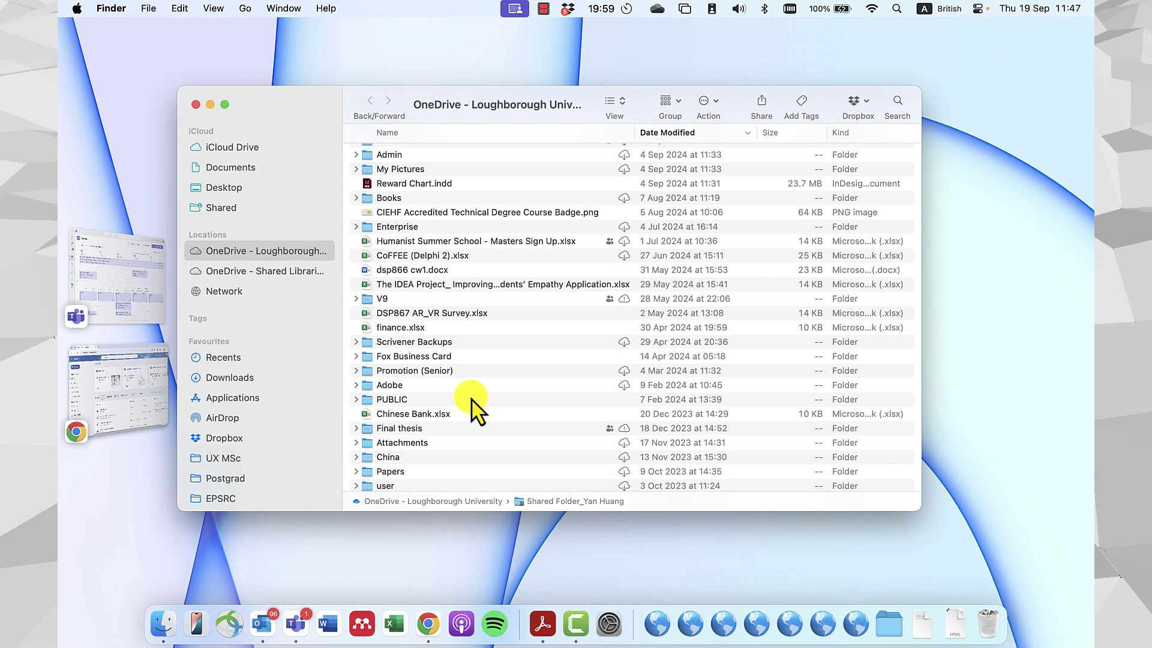
scroll(450, 347, "down", 3)
scroll(450, 345, "up", 7)
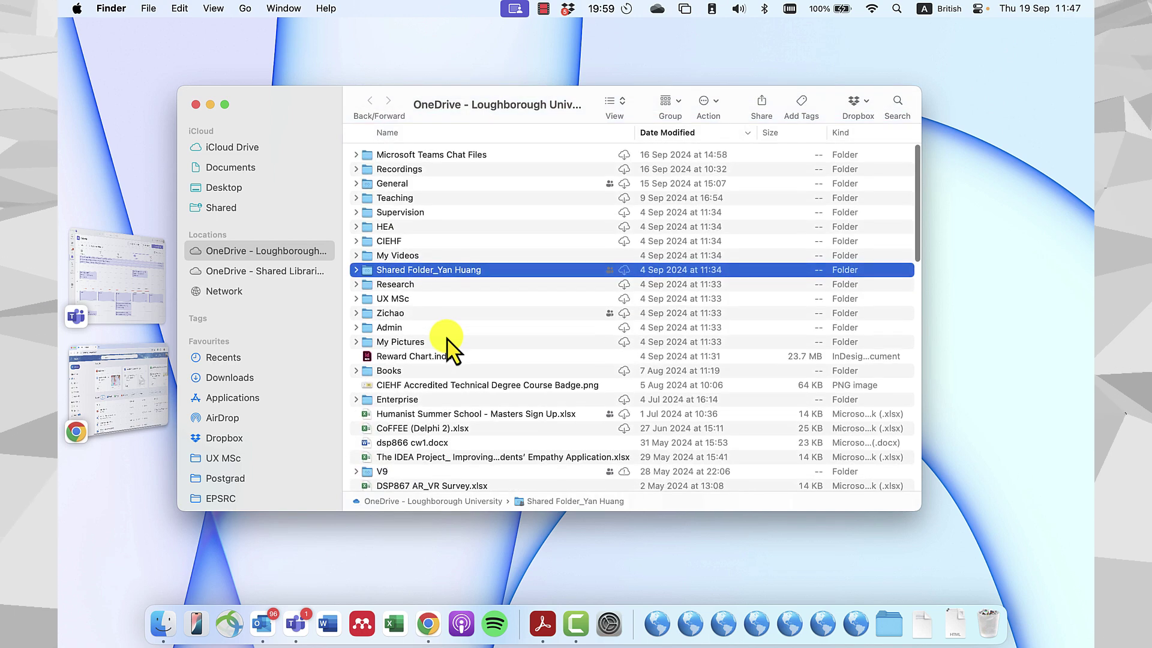
scroll(447, 342, "down", 8)
scroll(450, 347, "up", 10)
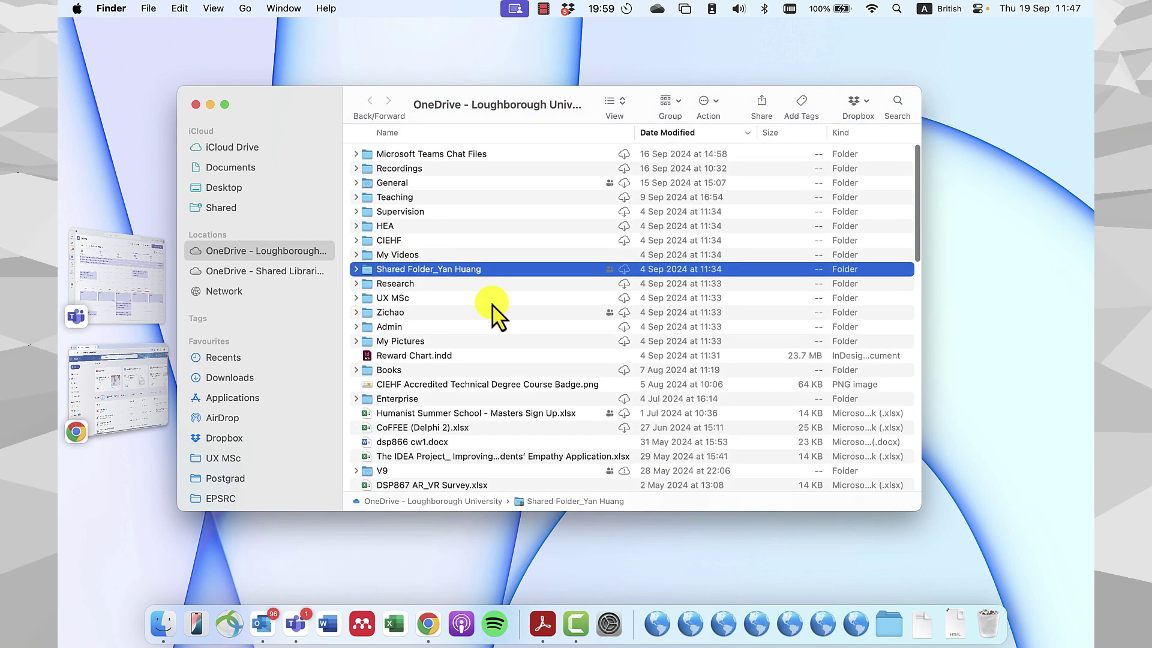
left_click_drag(311, 104, 380, 103)
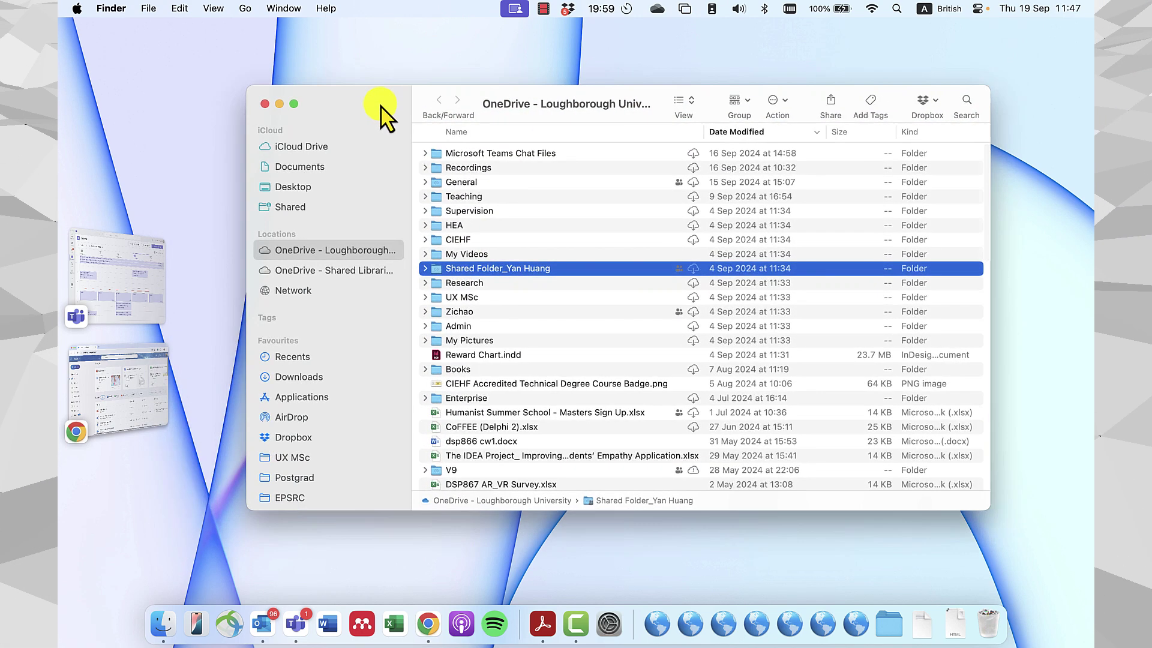
Reopen the OneDrive folder from the menu-bar panel and select the UX MSc folder.
left_click(658, 10)
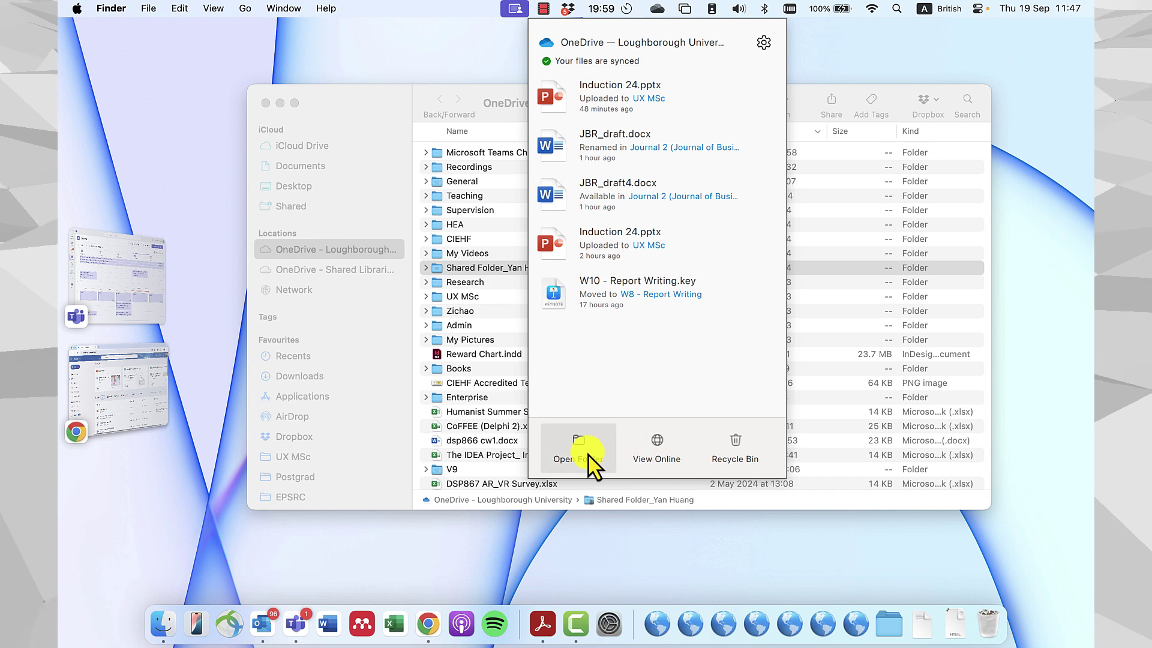
left_click(404, 115)
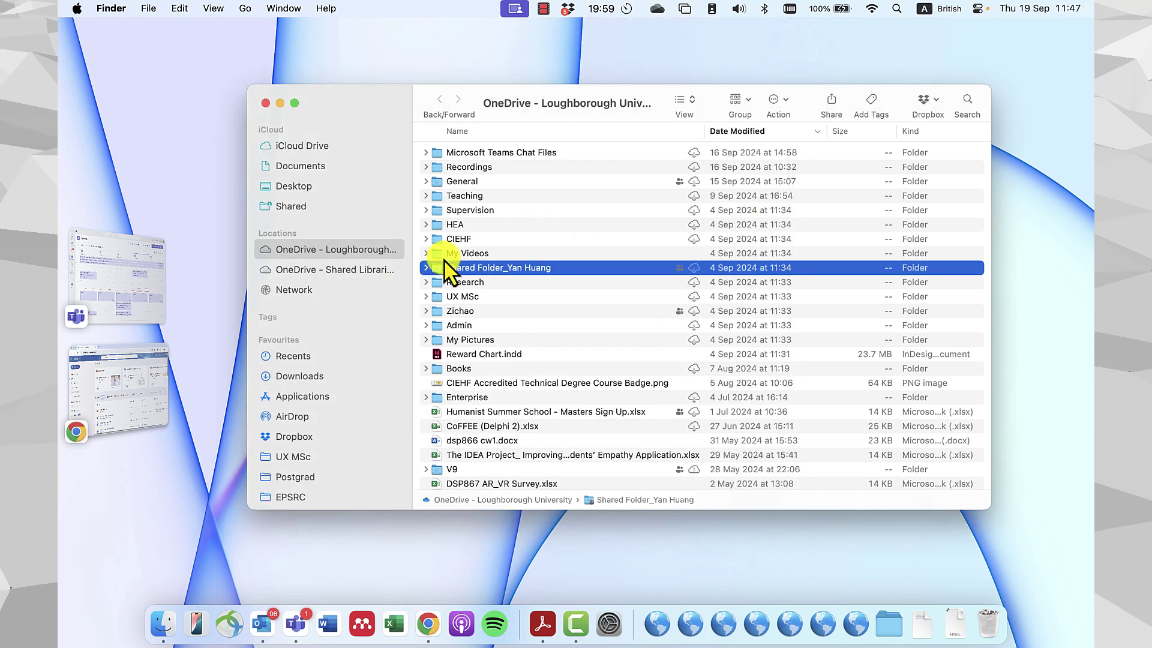
left_click(532, 297)
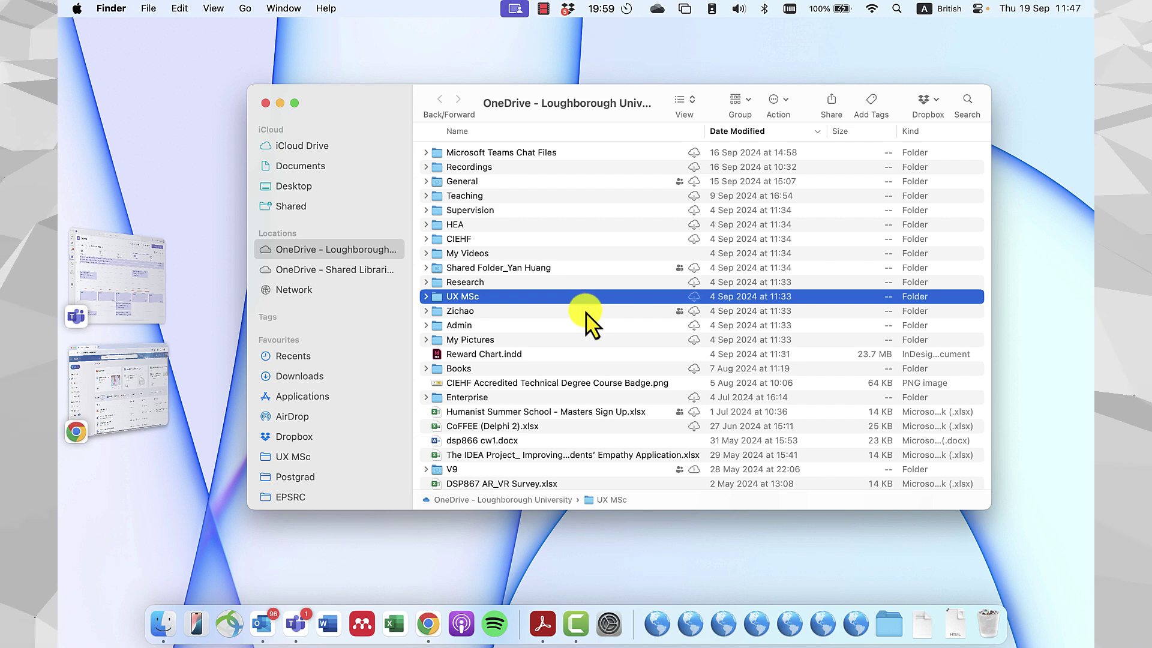
scroll(621, 320, "down", 2)
scroll(621, 320, "up", 2)
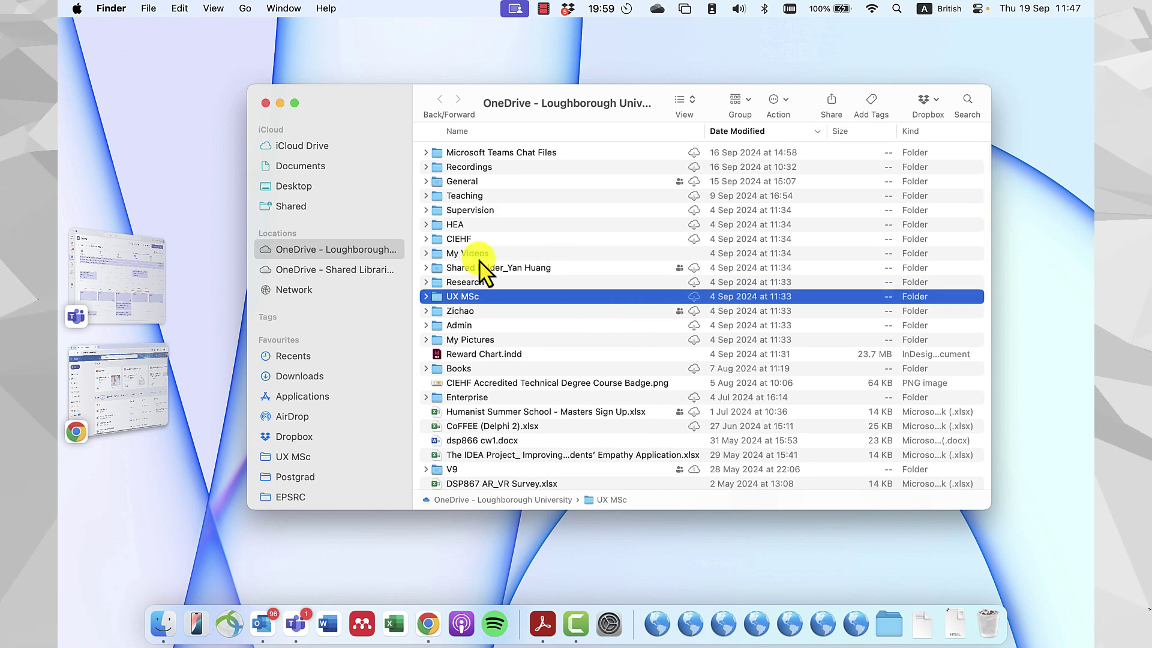
scroll(453, 227, "up", 2)
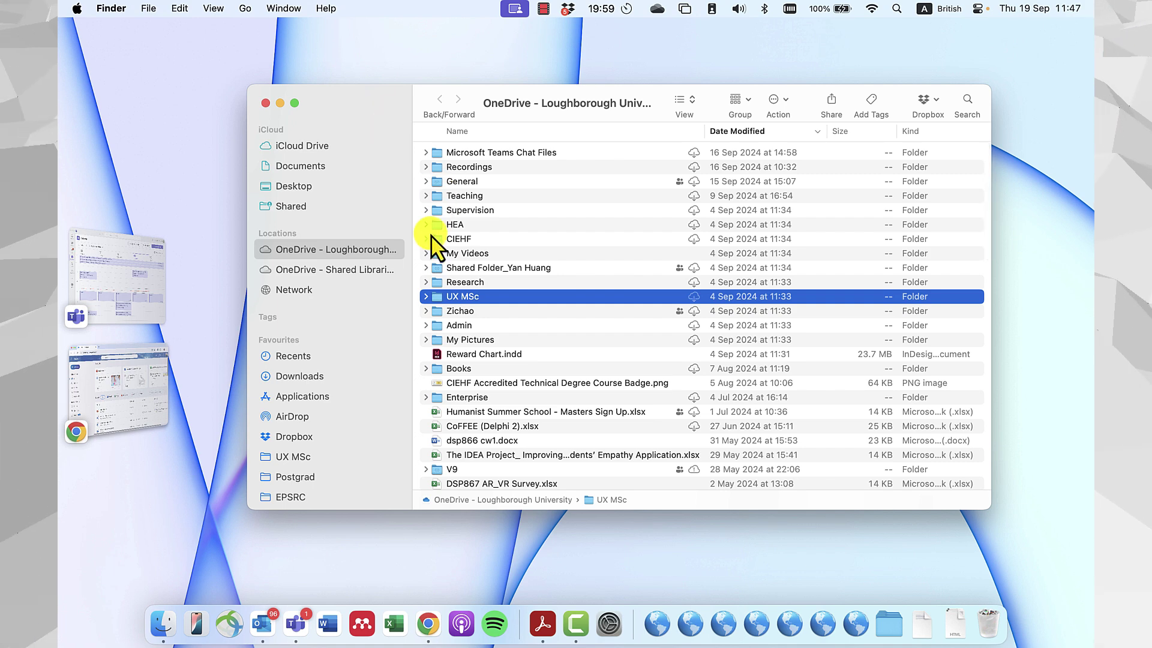
left_click_drag(343, 97, 307, 96)
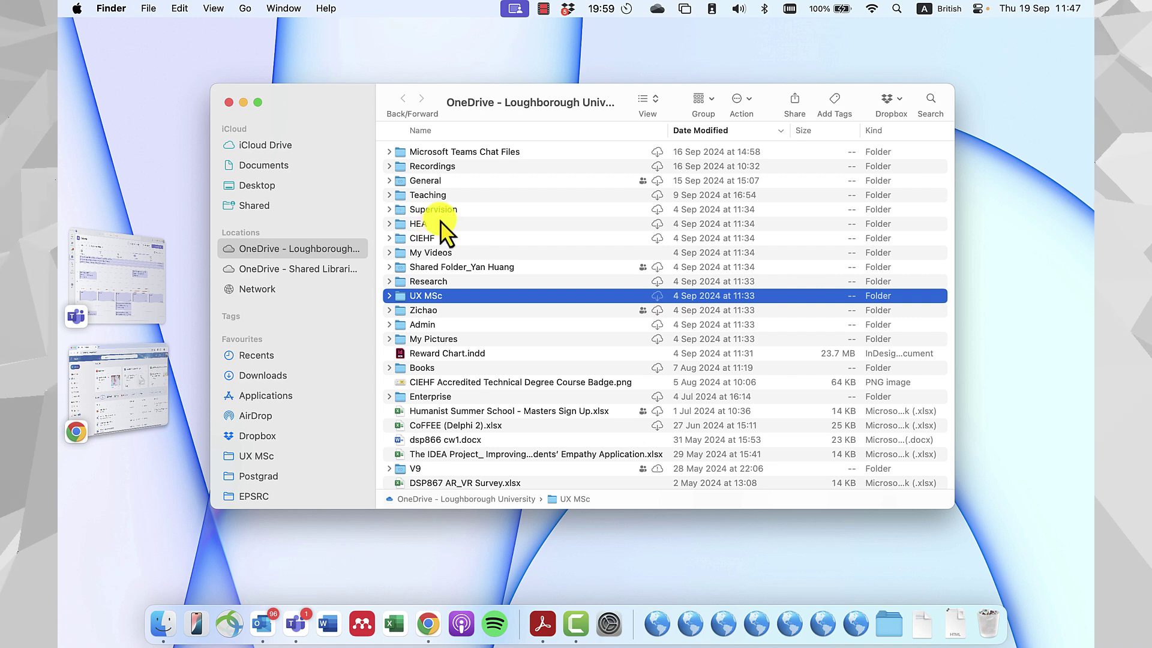
Expand Teaching and then Postgrad to list the postgraduate course folders.
left_click(389, 195)
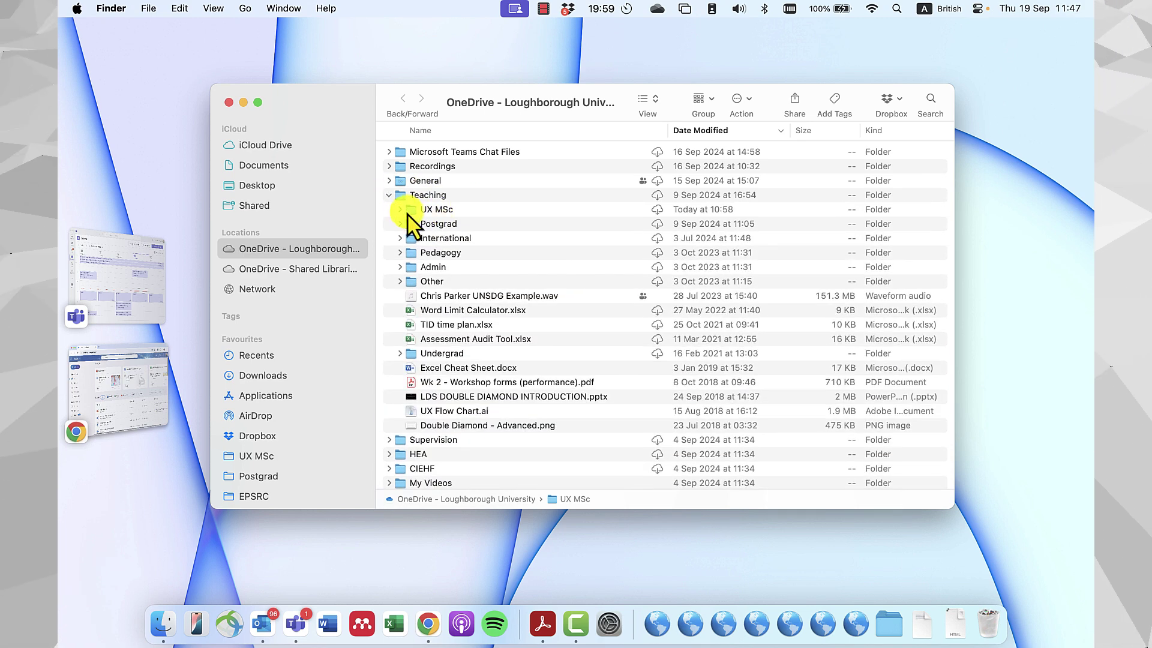
left_click(399, 210)
left_click(399, 210)
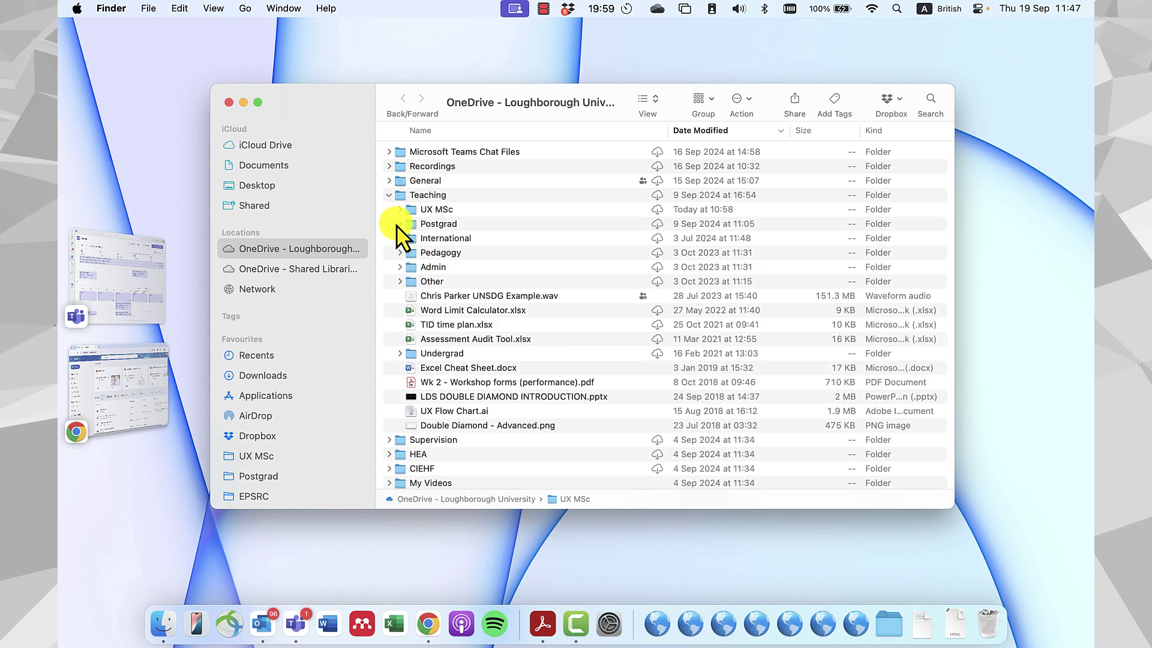
left_click(398, 224)
left_click(435, 225)
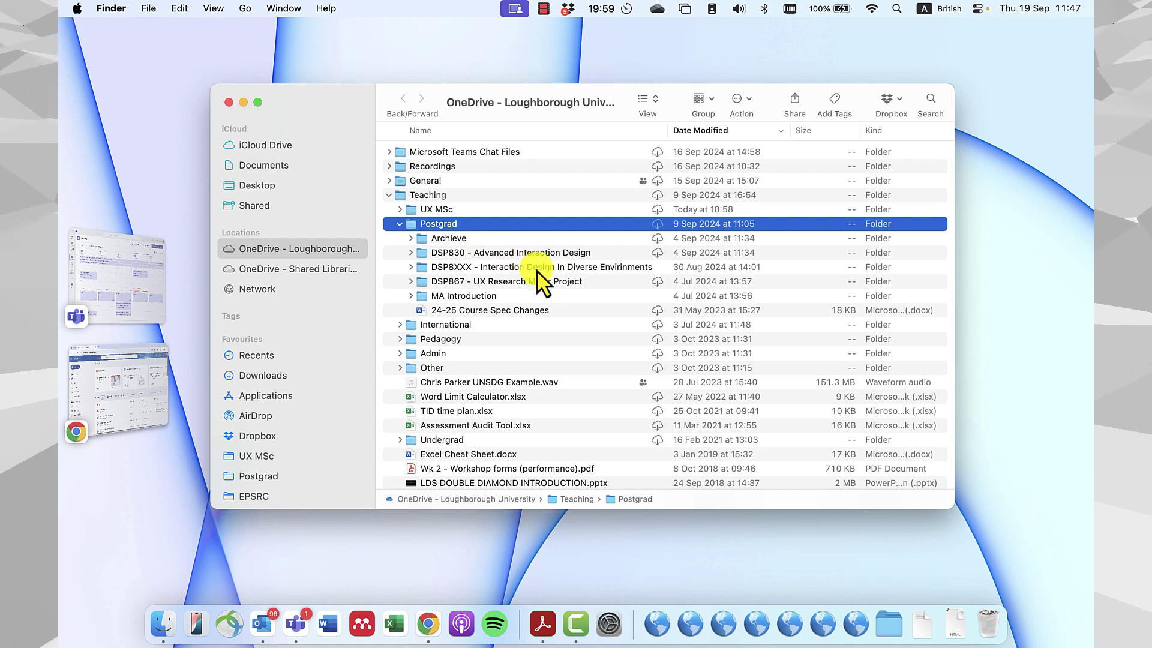
left_click(399, 224)
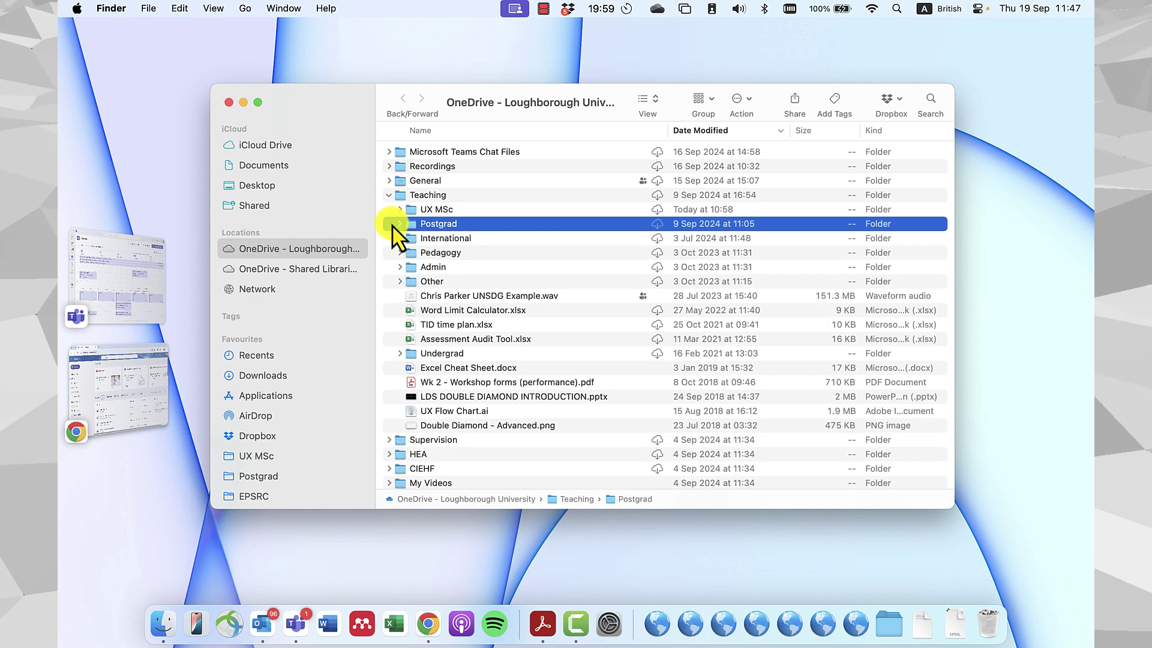
left_click(399, 225)
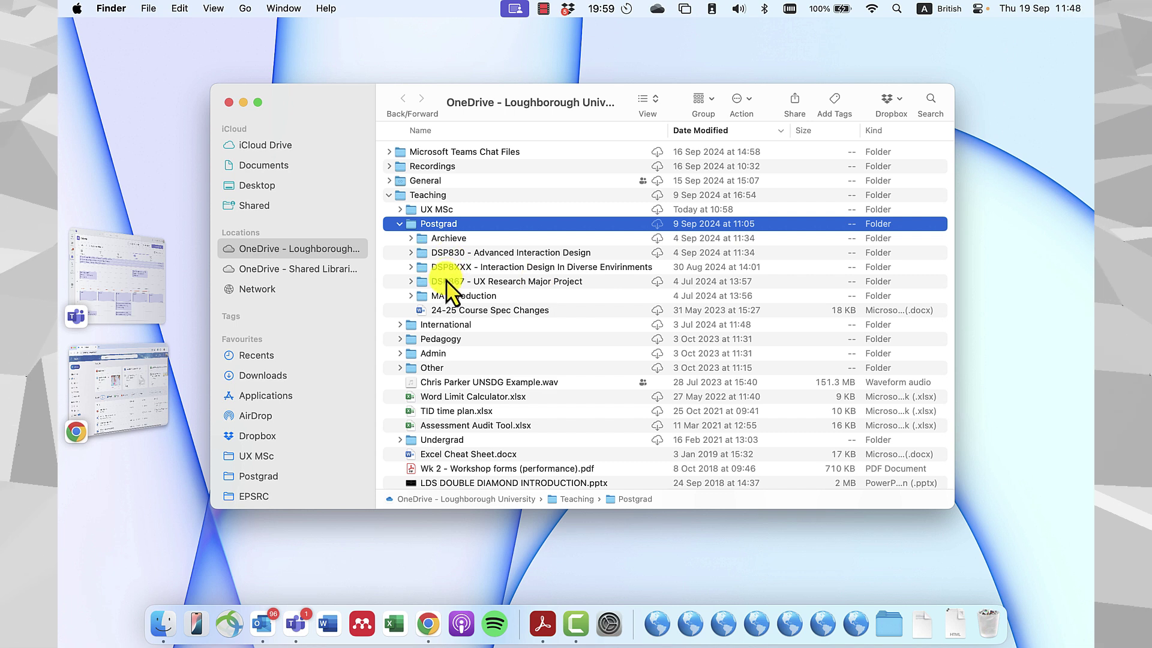
left_click(414, 255)
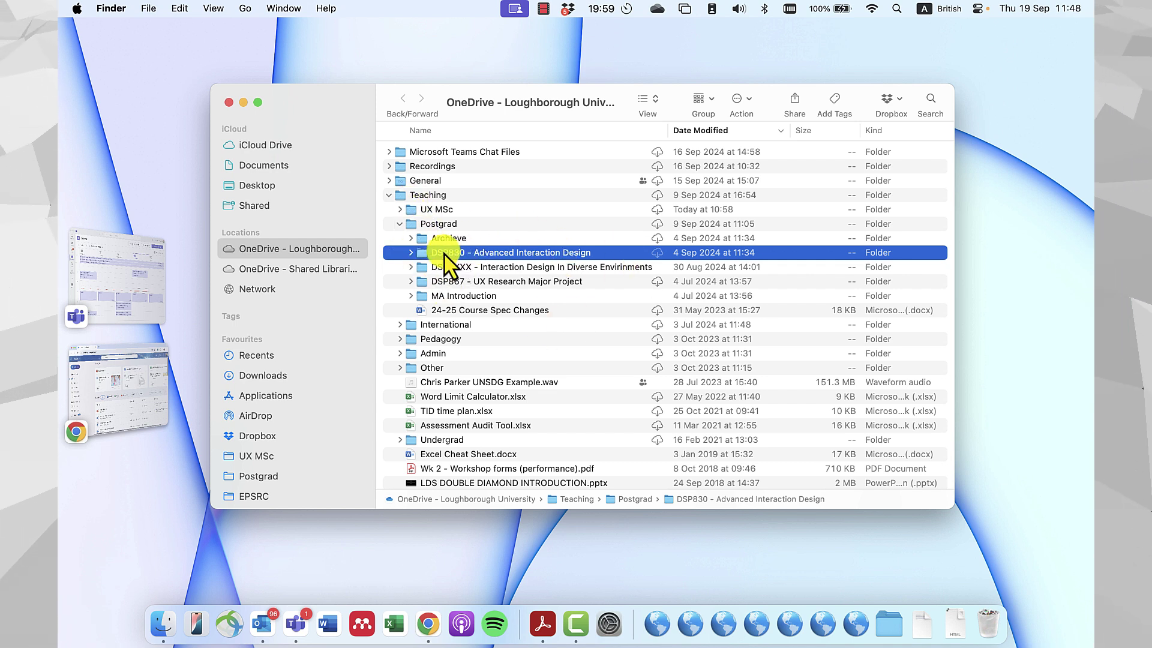
Select MA Introduction and toggle it open to preview its three files.
left_click(497, 296)
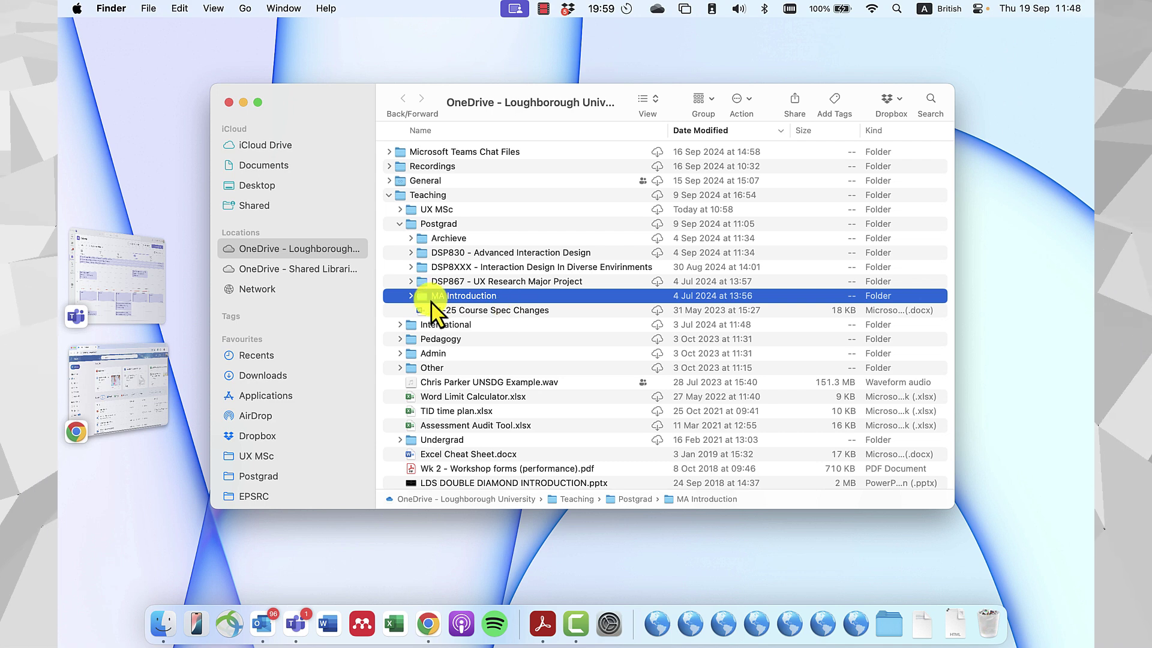
left_click(412, 295)
left_click(412, 295)
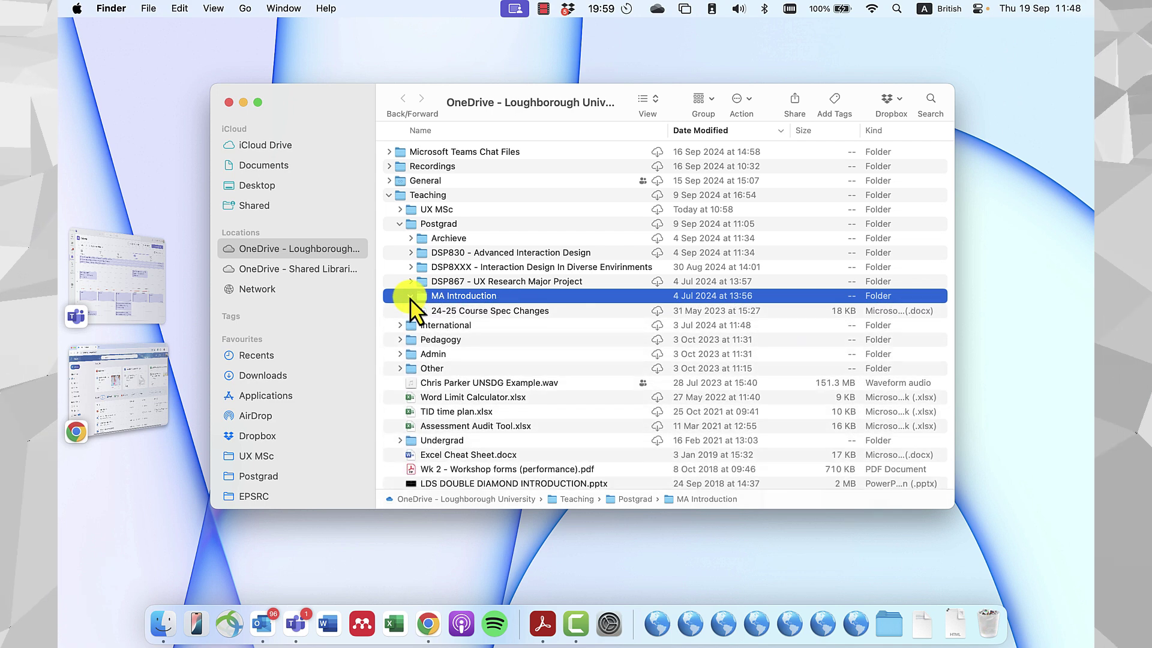
left_click(411, 295)
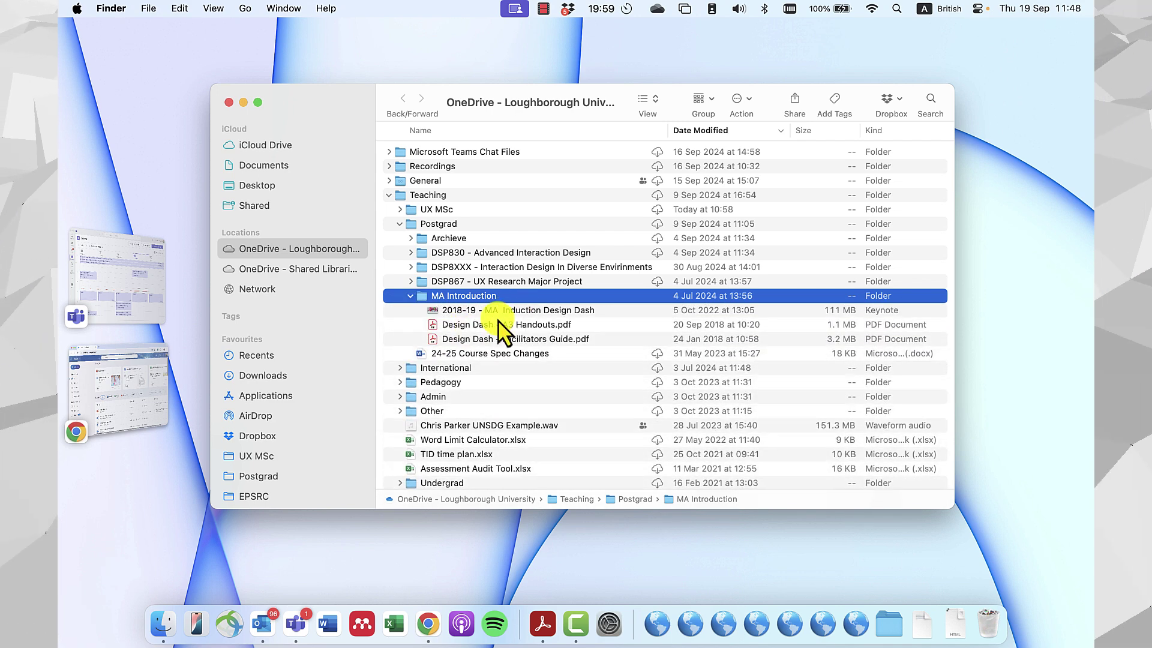
left_click(412, 295)
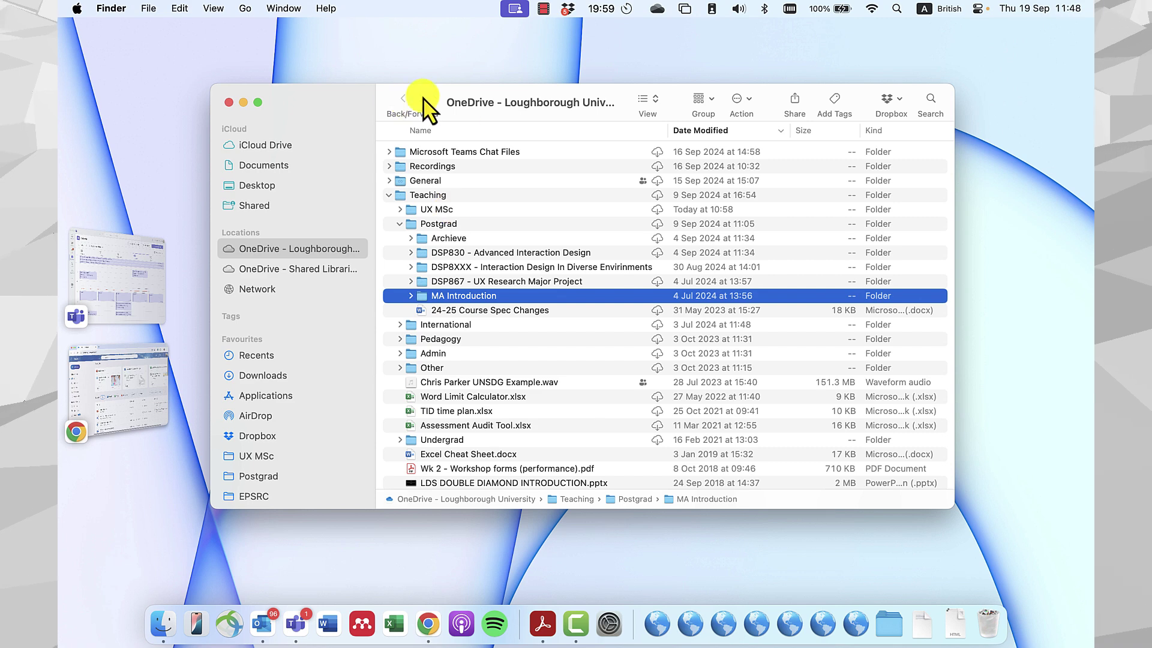
left_click_drag(496, 101, 478, 99)
Open the OneDrive Share dialog for MA Introduction and add the colleague by e-mail address.
right_click(447, 295)
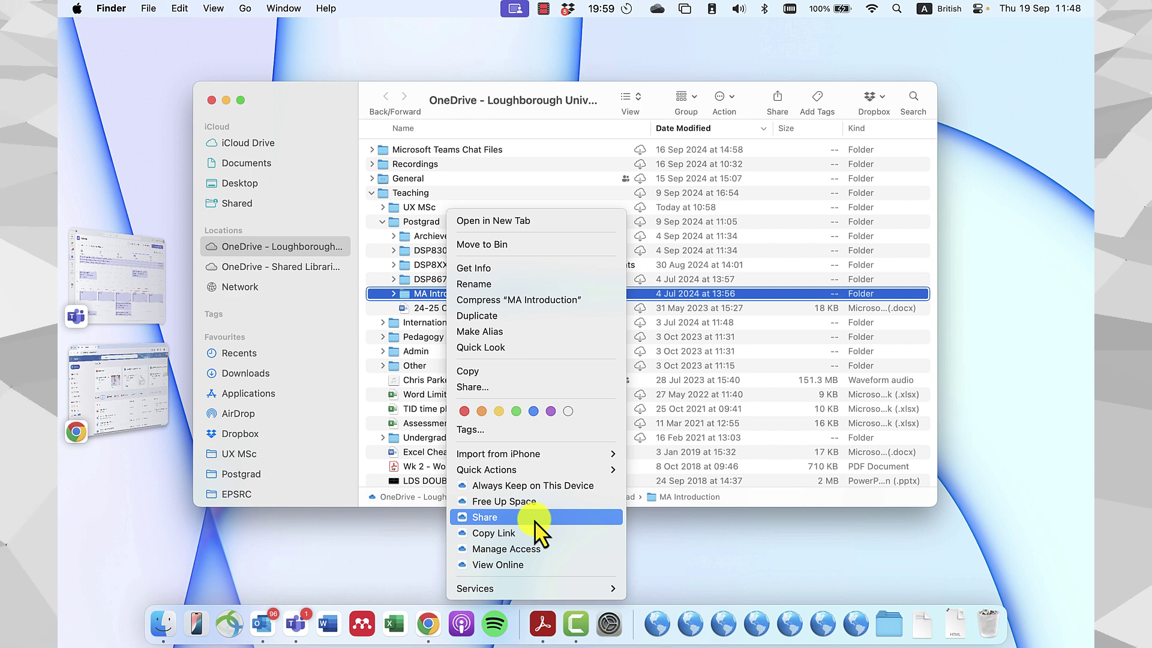
left_click(507, 528)
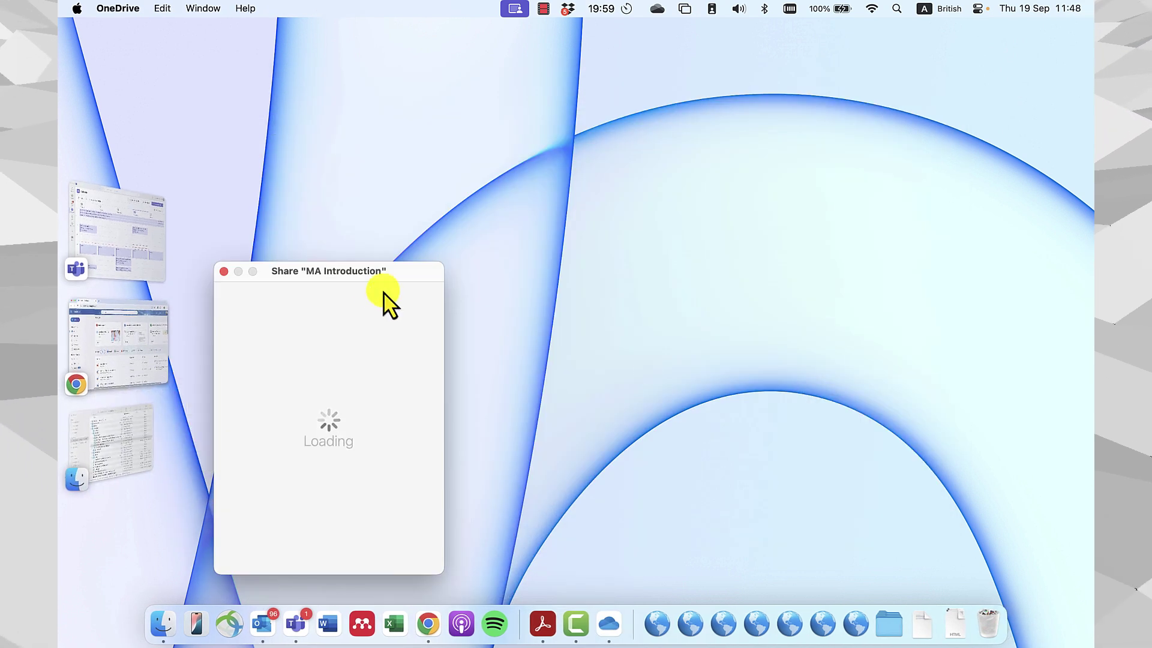
left_click_drag(374, 276, 601, 179)
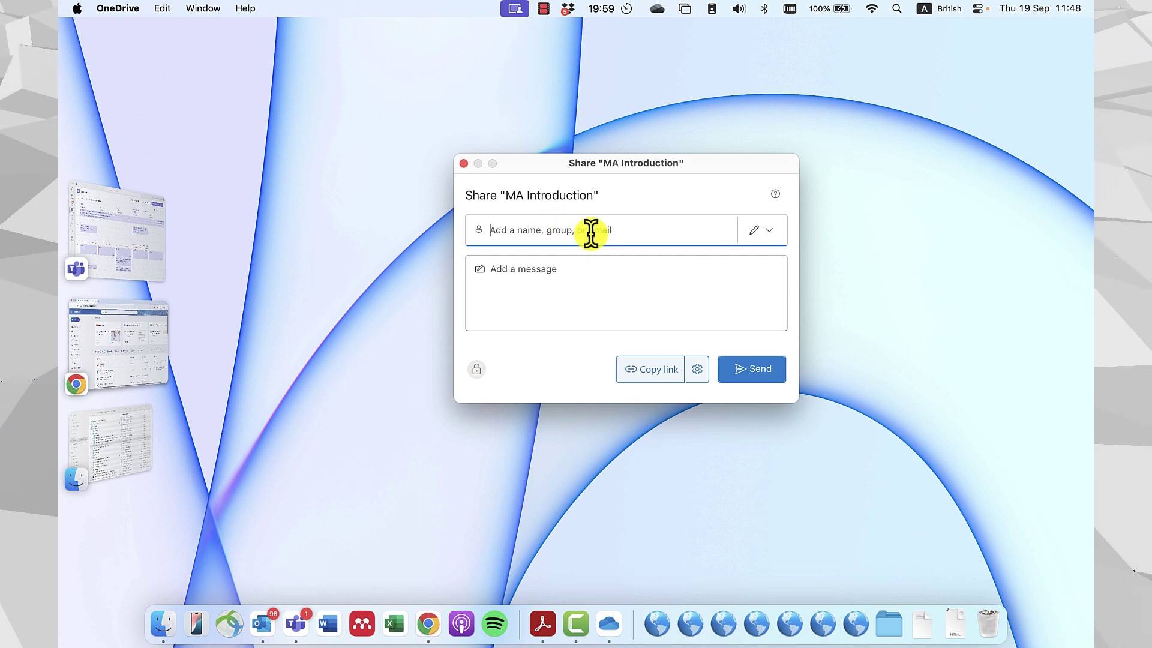
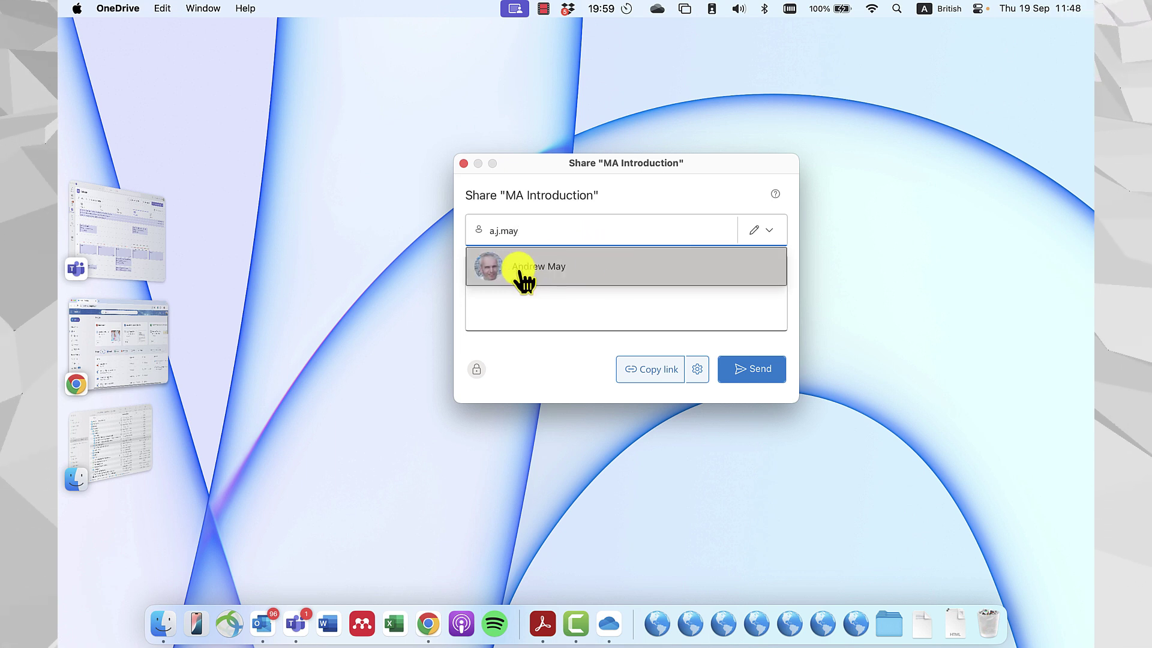
left_click(517, 273)
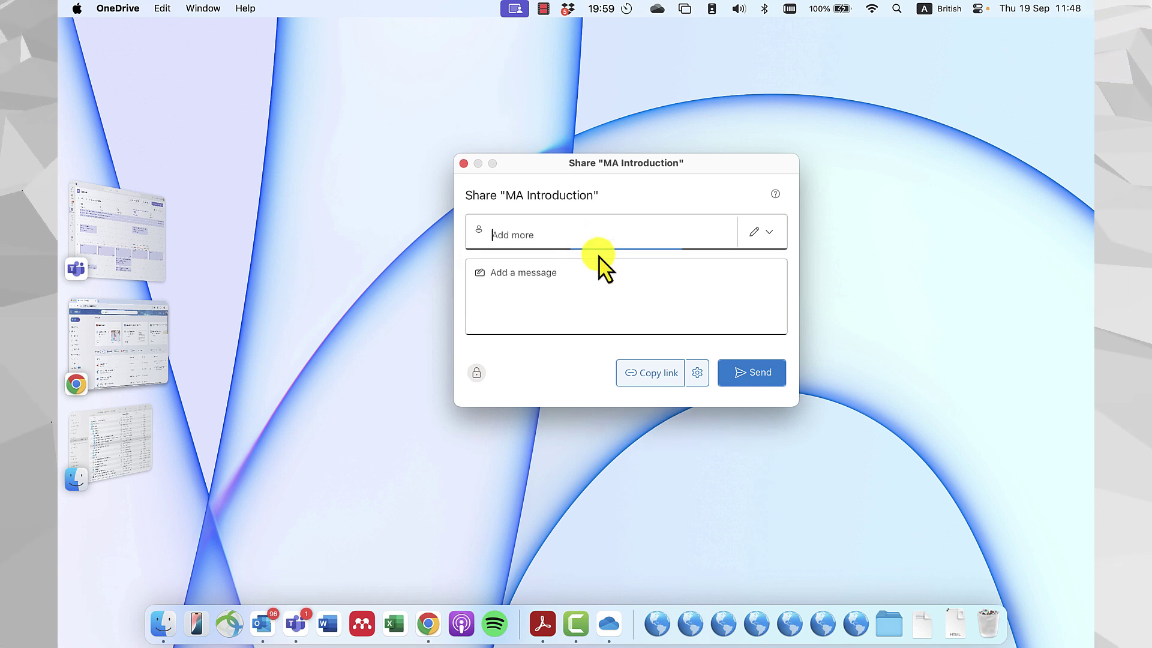
Set the recipient's access permission to Can edit.
left_click(768, 246)
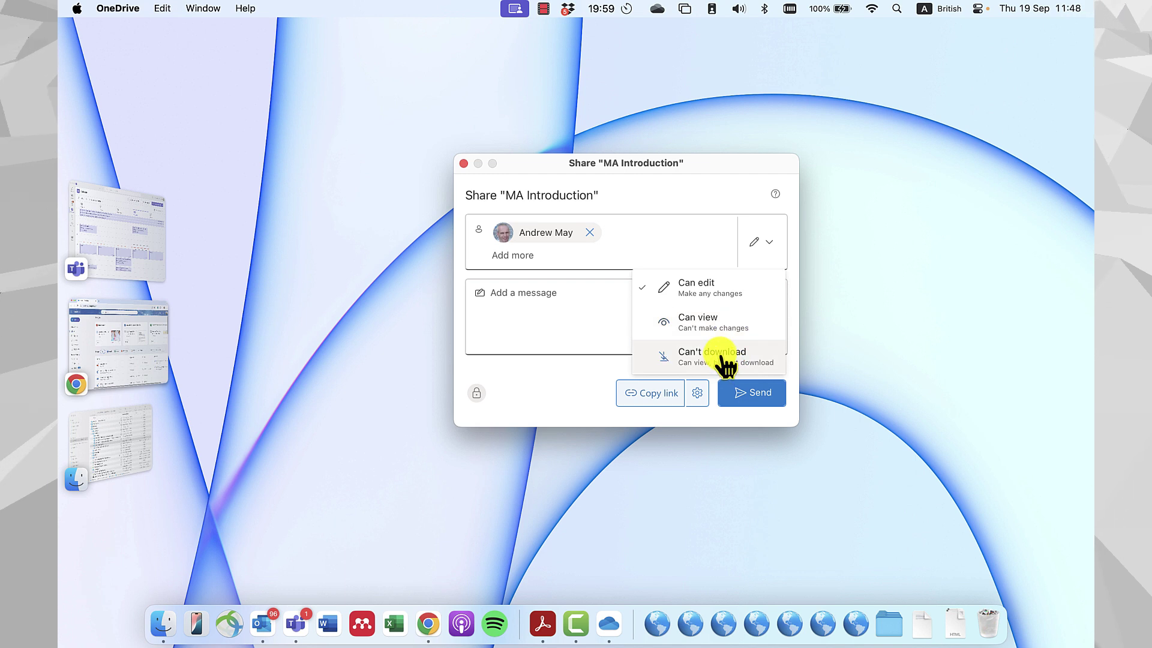
left_click(700, 297)
left_click(745, 247)
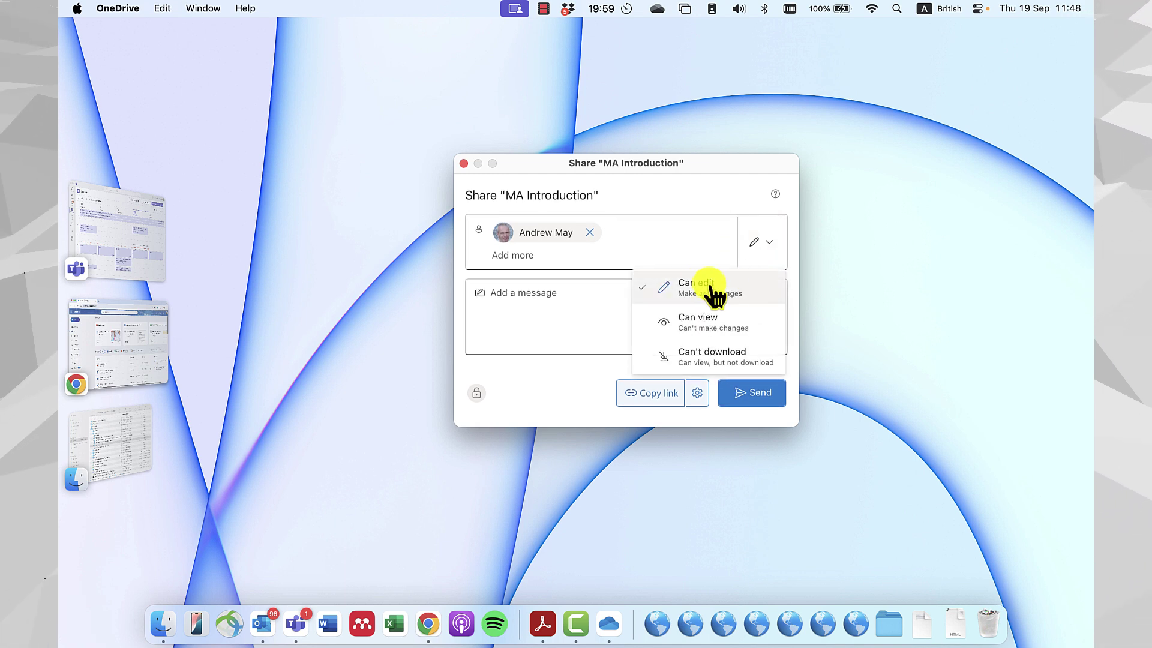
left_click(749, 289)
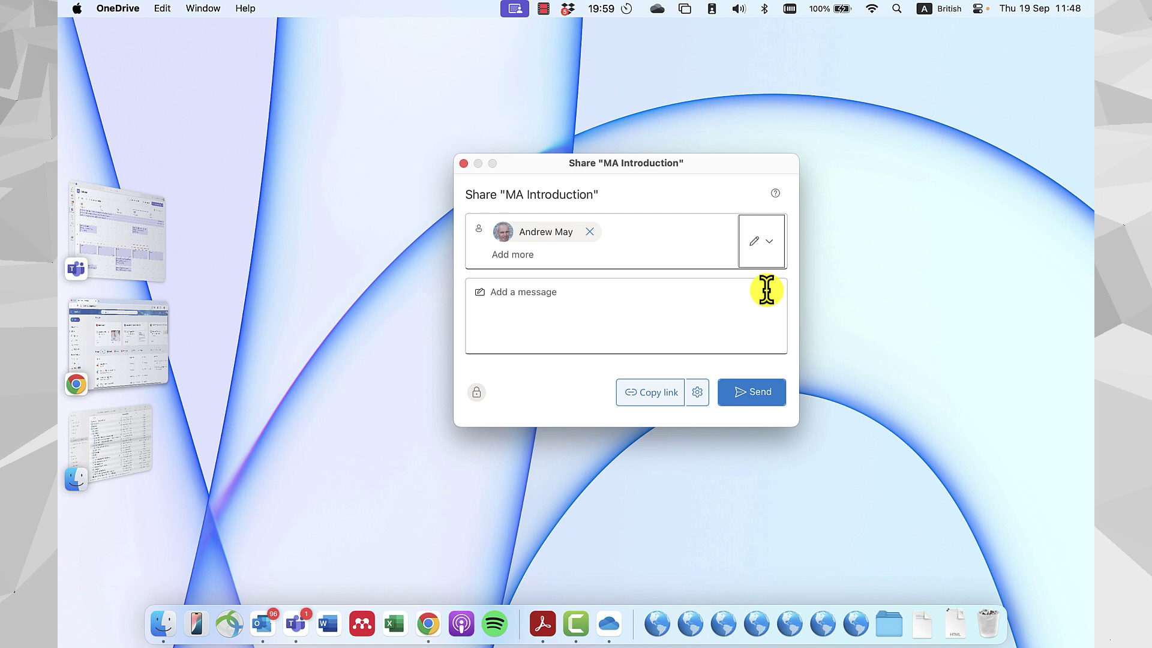
left_click(771, 247)
left_click(771, 247)
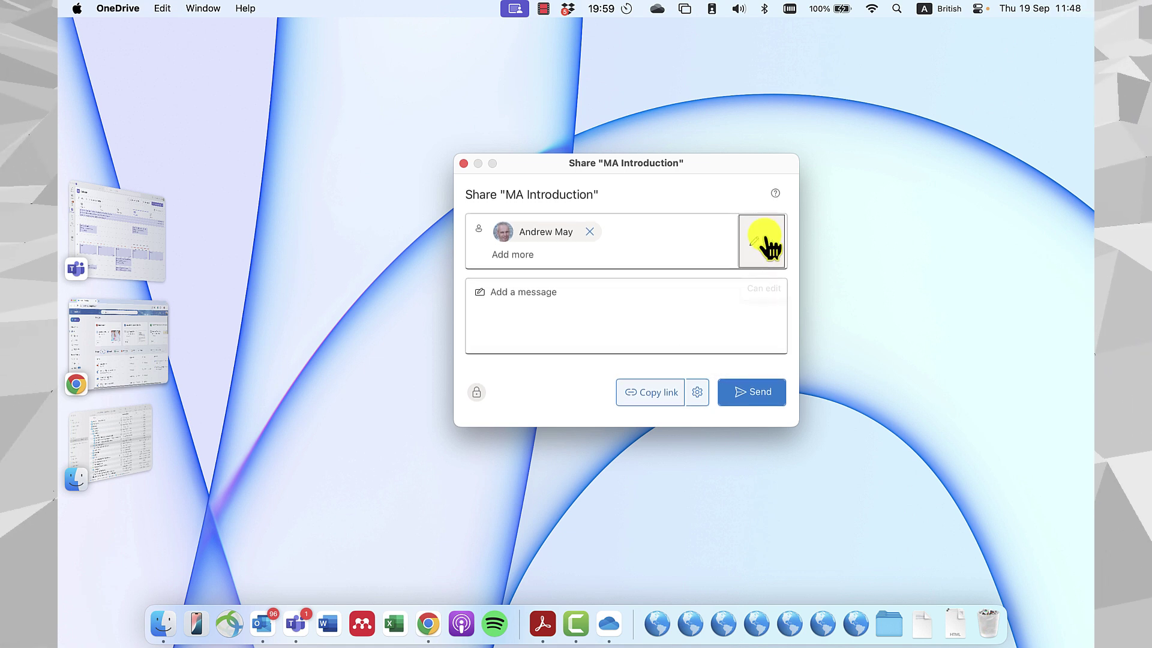
left_click(766, 249)
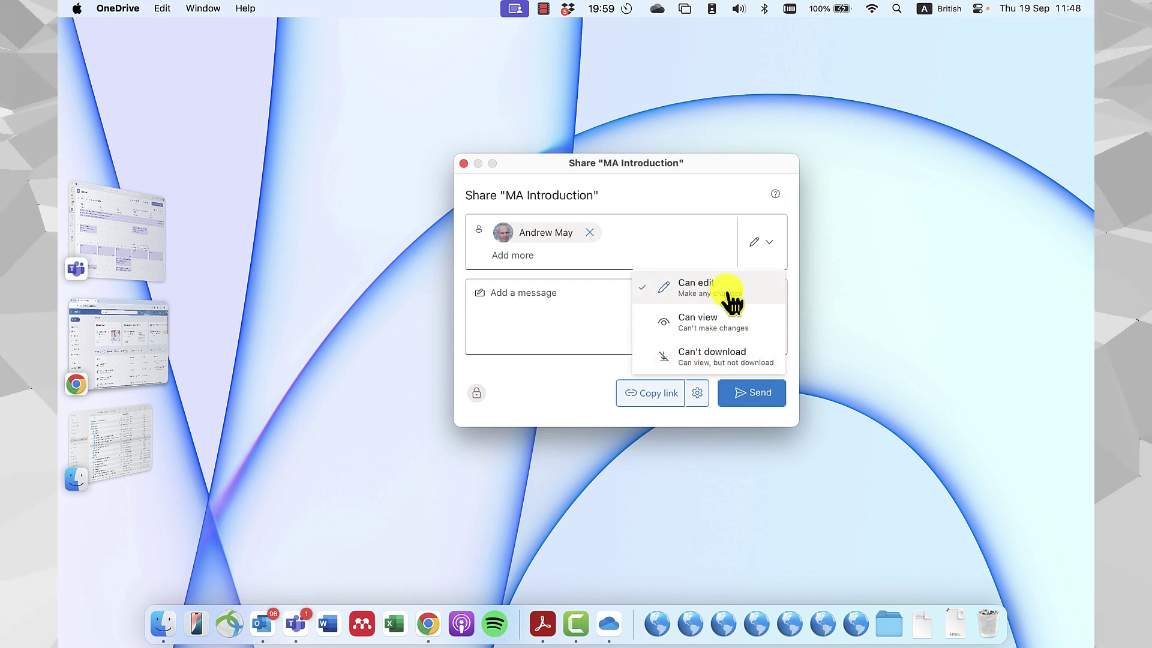
Write a short personal note to the colleague about the shared folder, with a sign-off line.
left_click(607, 316)
left_click(617, 314)
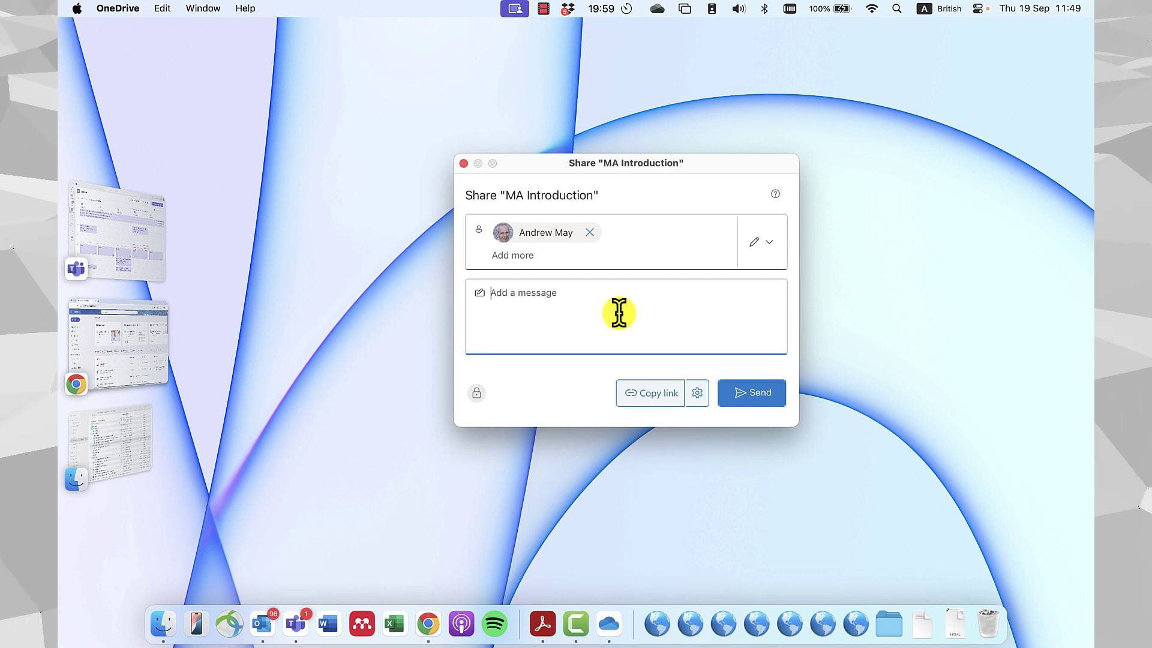
type("Hi Andrew, ")
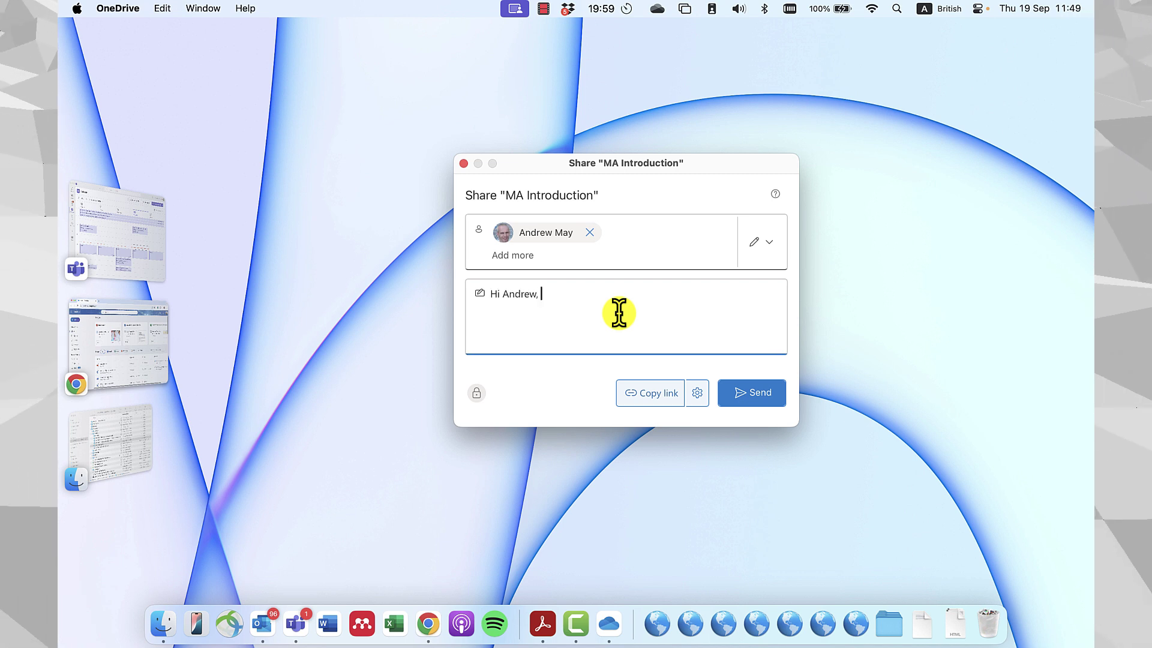
type("here is the shared ")
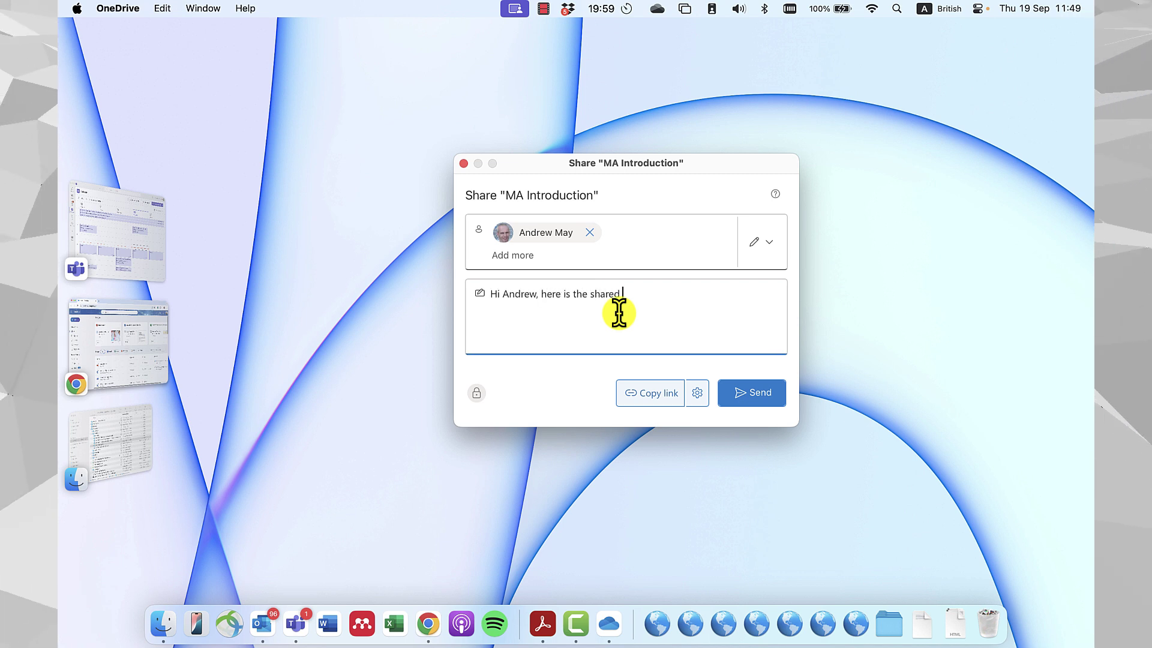
type("folder for your 2")
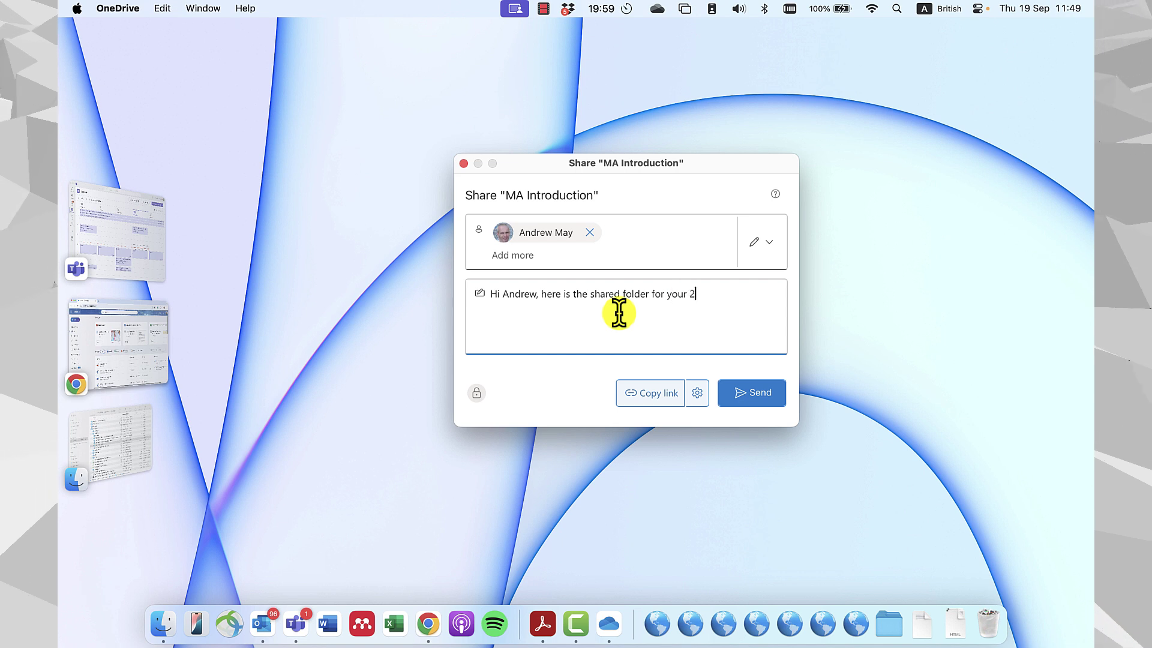
type("024 User")
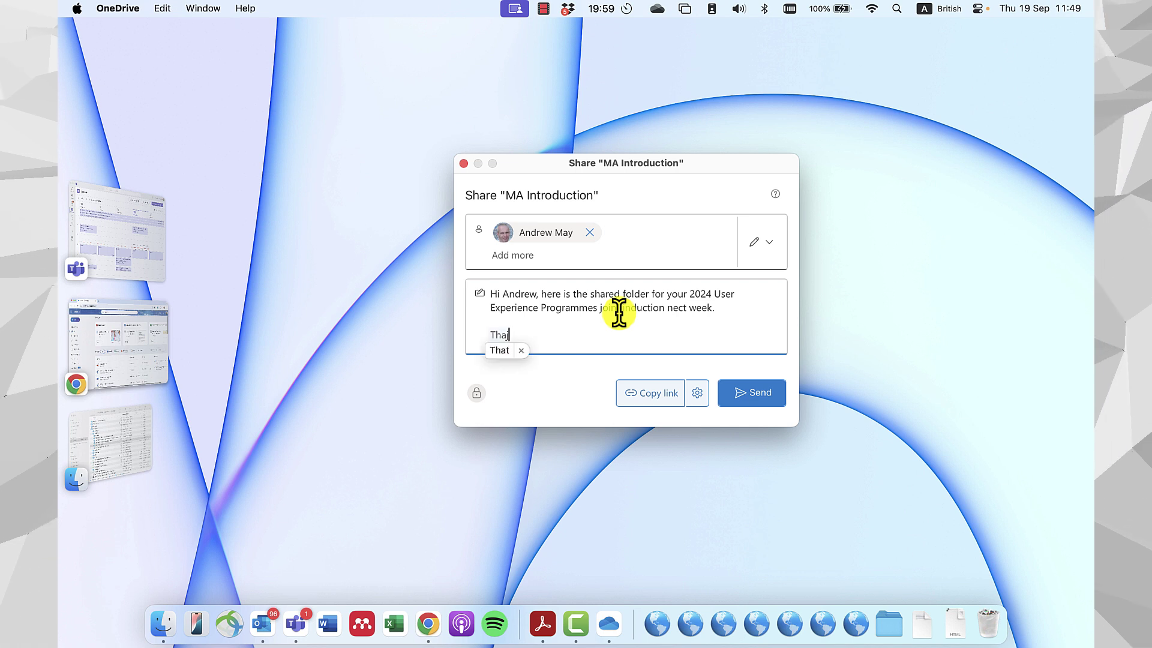
scroll(618, 312, "down", 1)
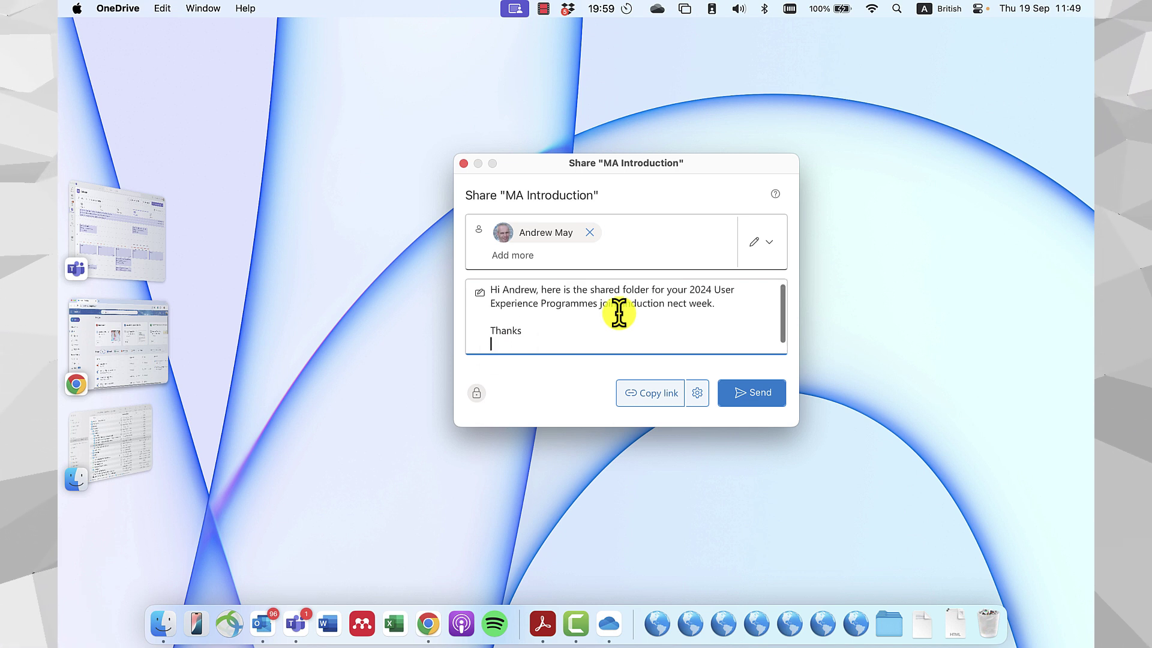
key("Return")
type("Chris")
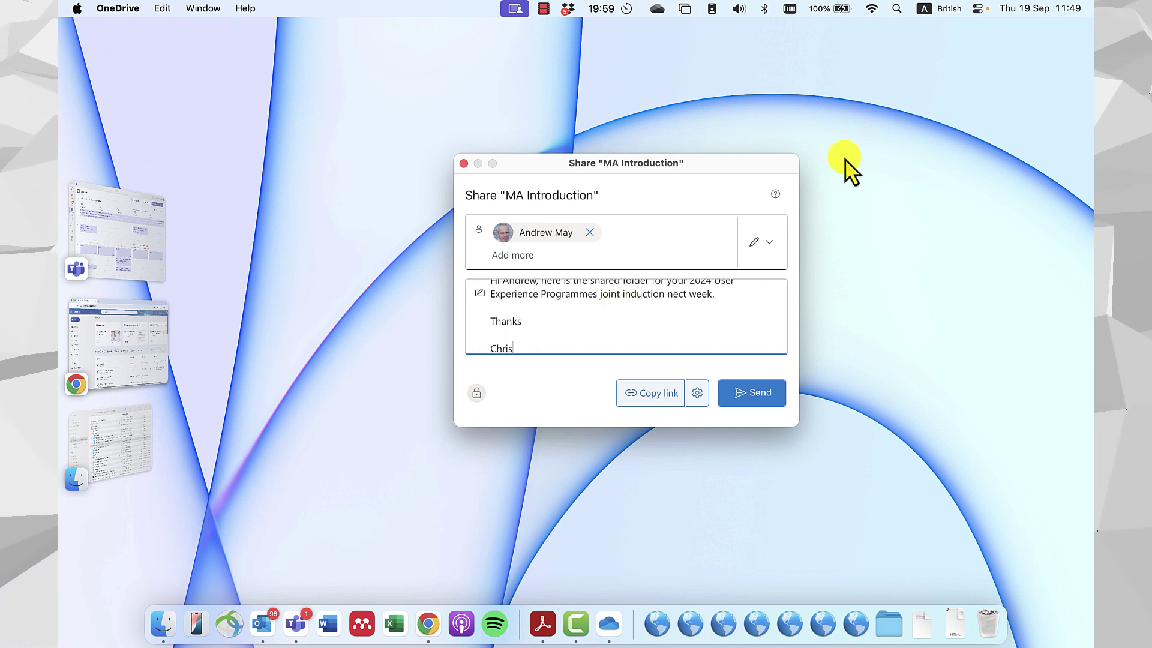
Send the edit invitation for MA Introduction.
left_click(760, 393)
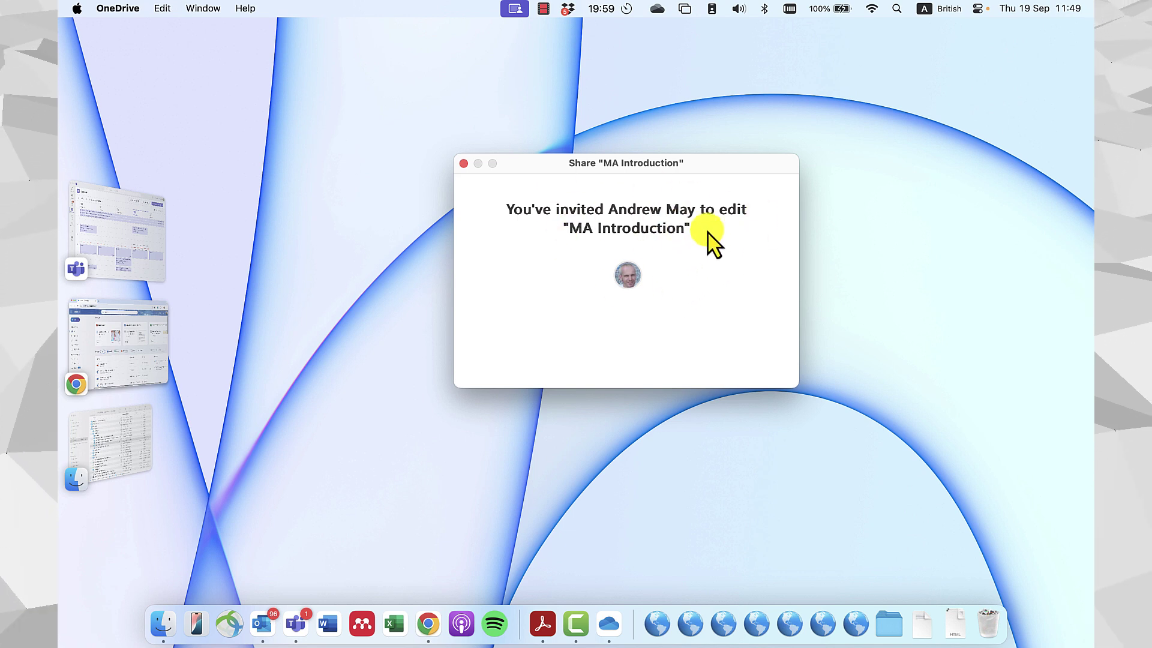
left_click_drag(699, 231, 505, 209)
left_click(678, 227)
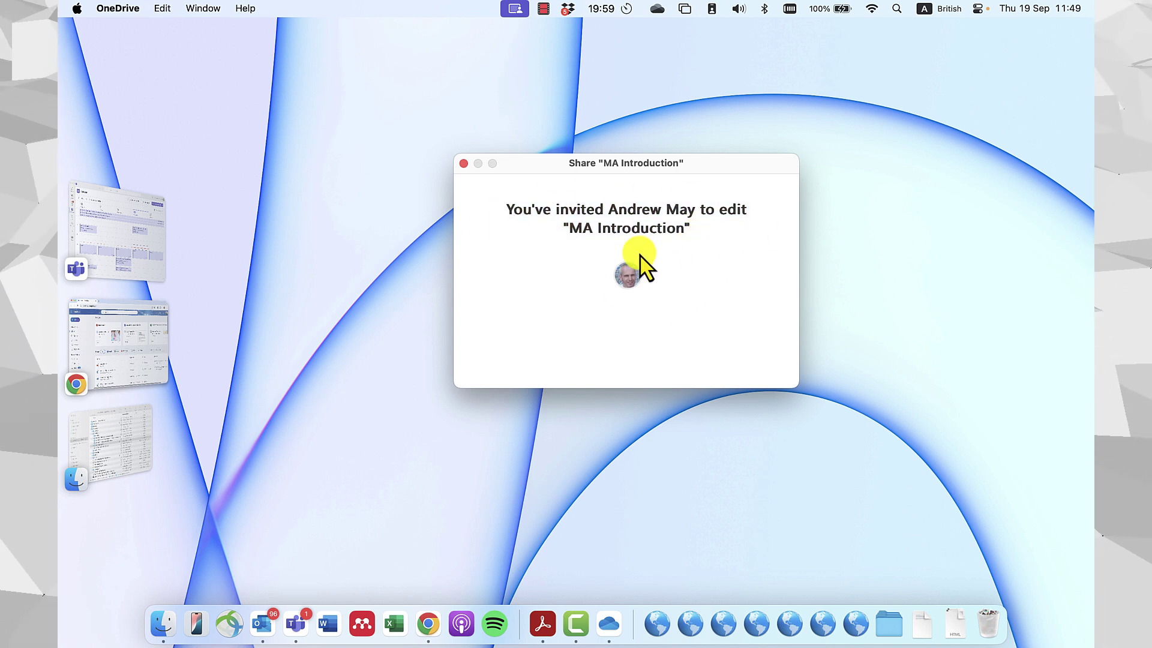
Copy a OneDrive share link for MA Introduction from its Finder right-click menu.
left_click(464, 163)
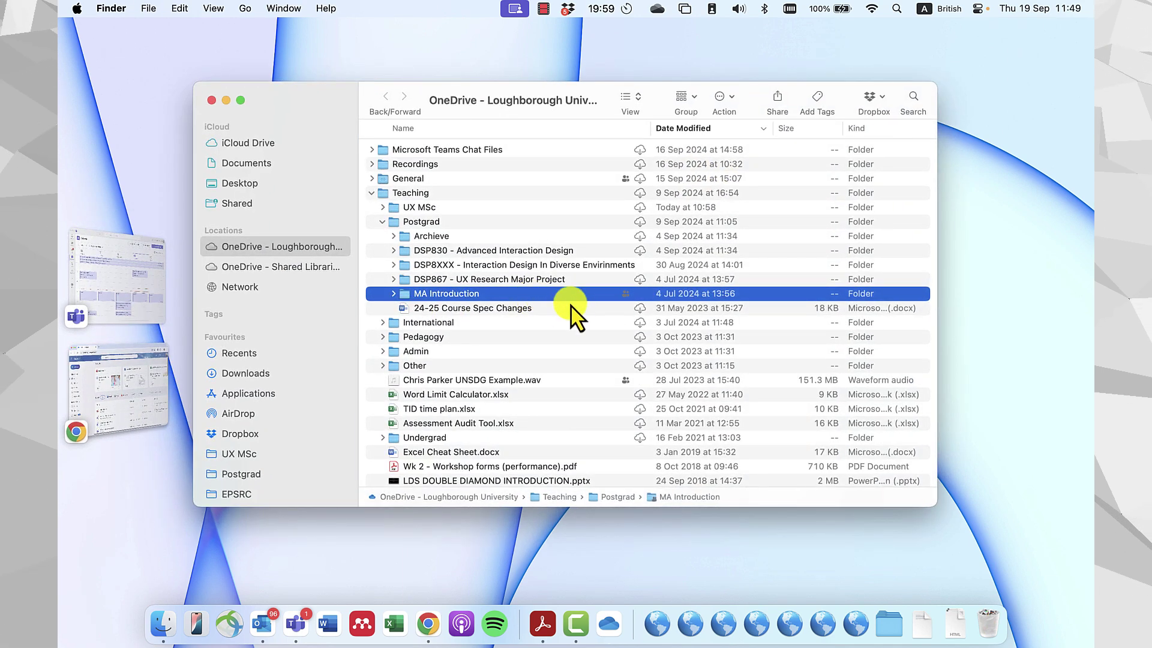
left_click(432, 322)
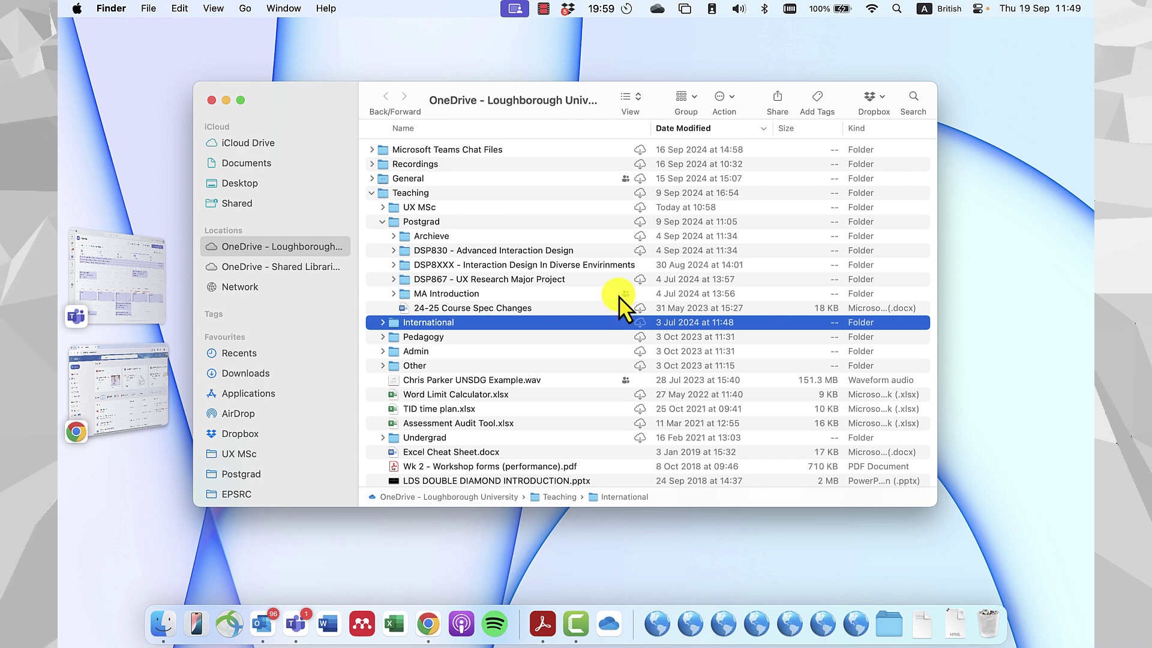
left_click(617, 295)
left_click(597, 309)
left_click(489, 294)
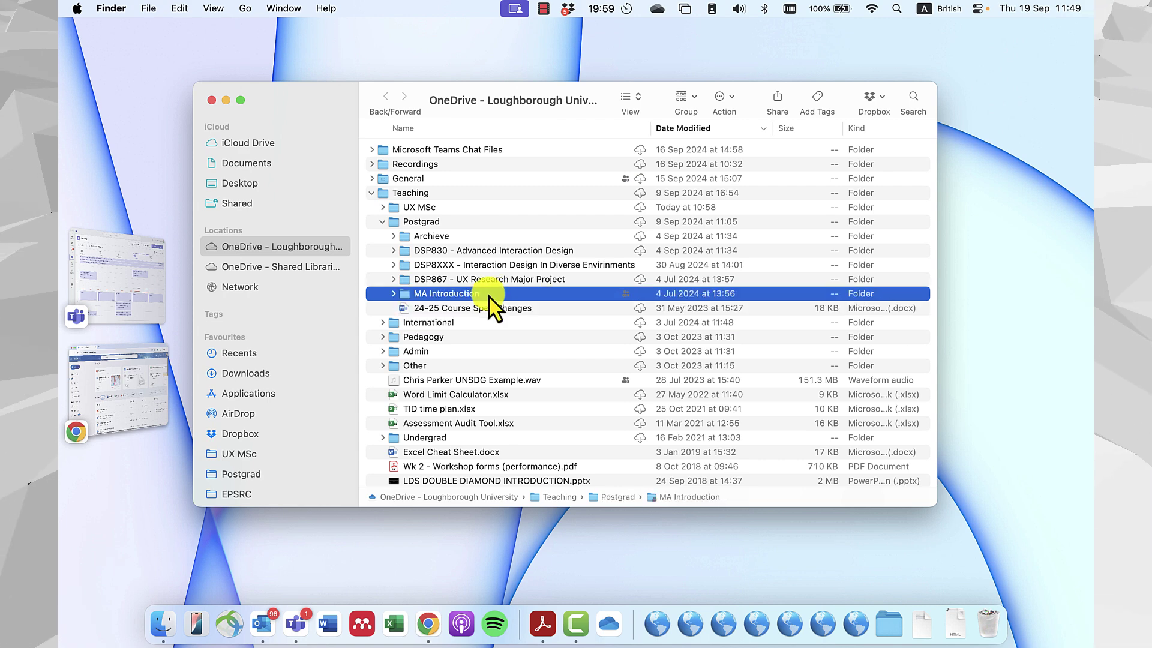
scroll(489, 295, "down", 1)
right_click(475, 289)
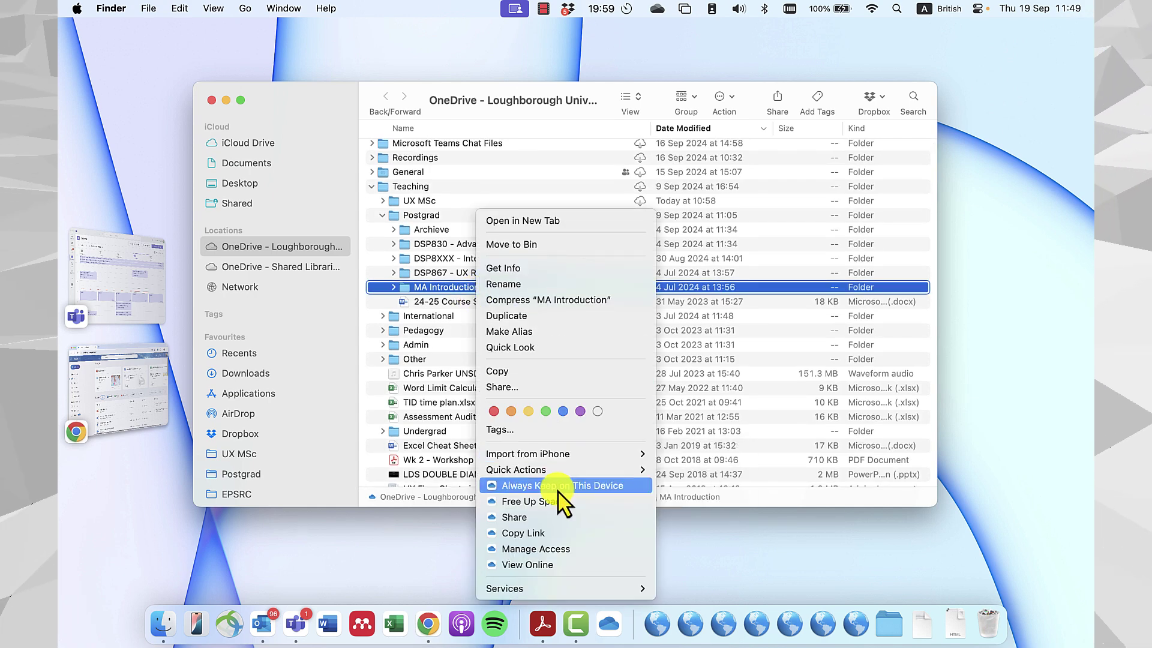
left_click(531, 532)
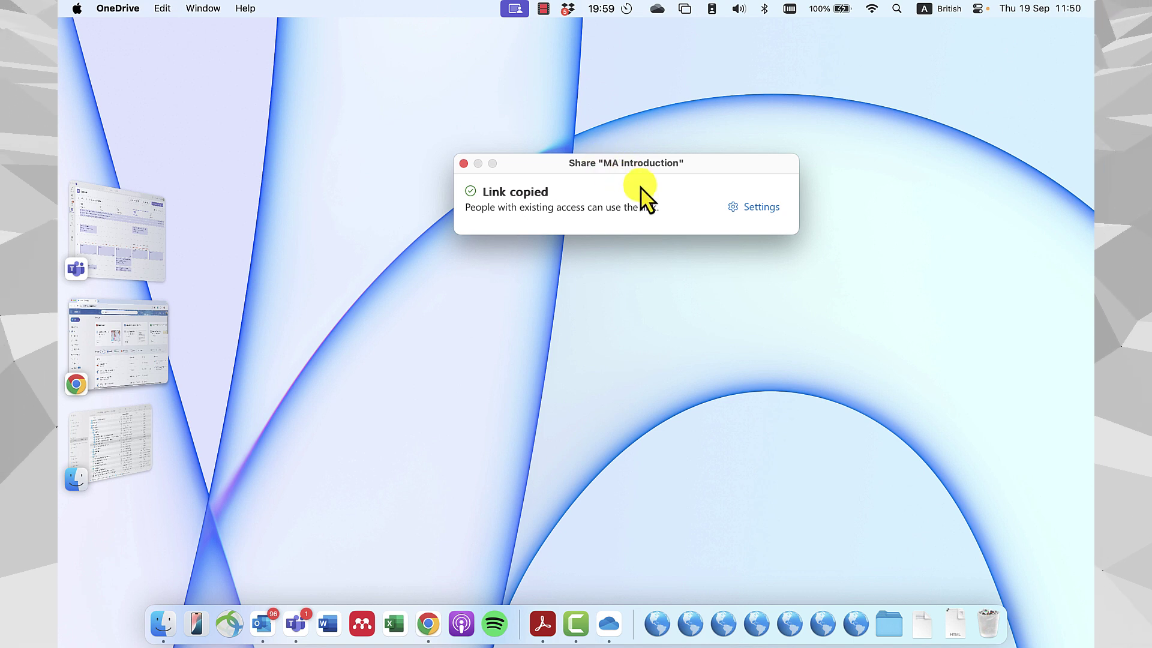
Open Settings from the Link copied dialog for the MA Introduction link.
left_click(762, 209)
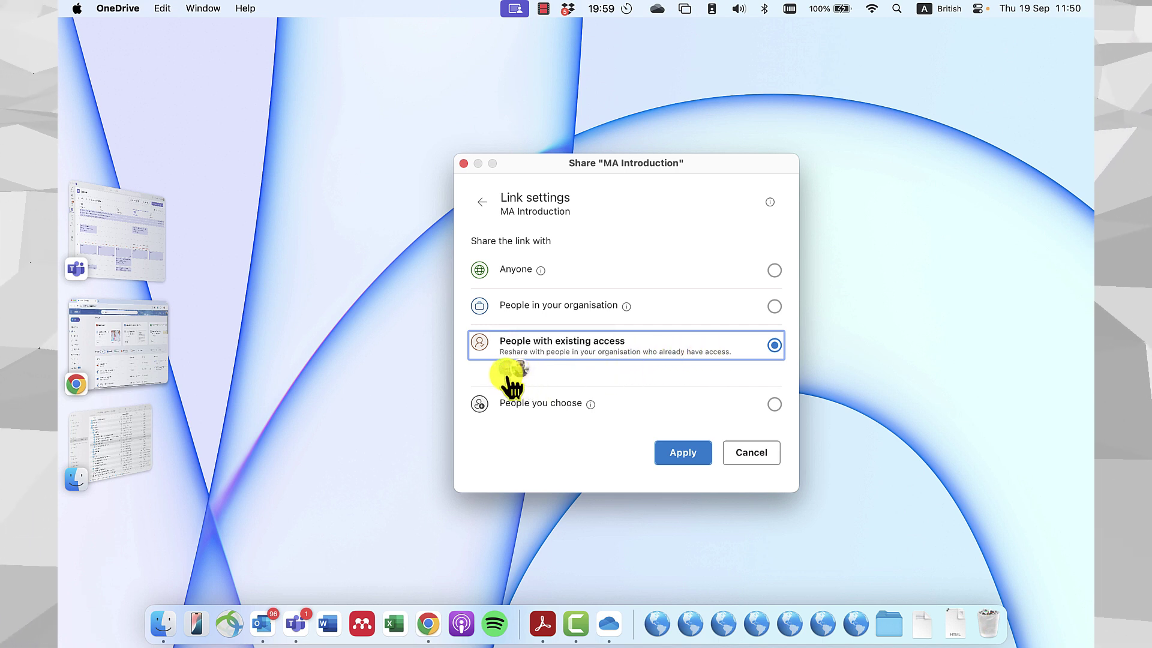
After trying other scopes, keep the link at People with existing access and apply to re-copy it.
left_click(774, 305)
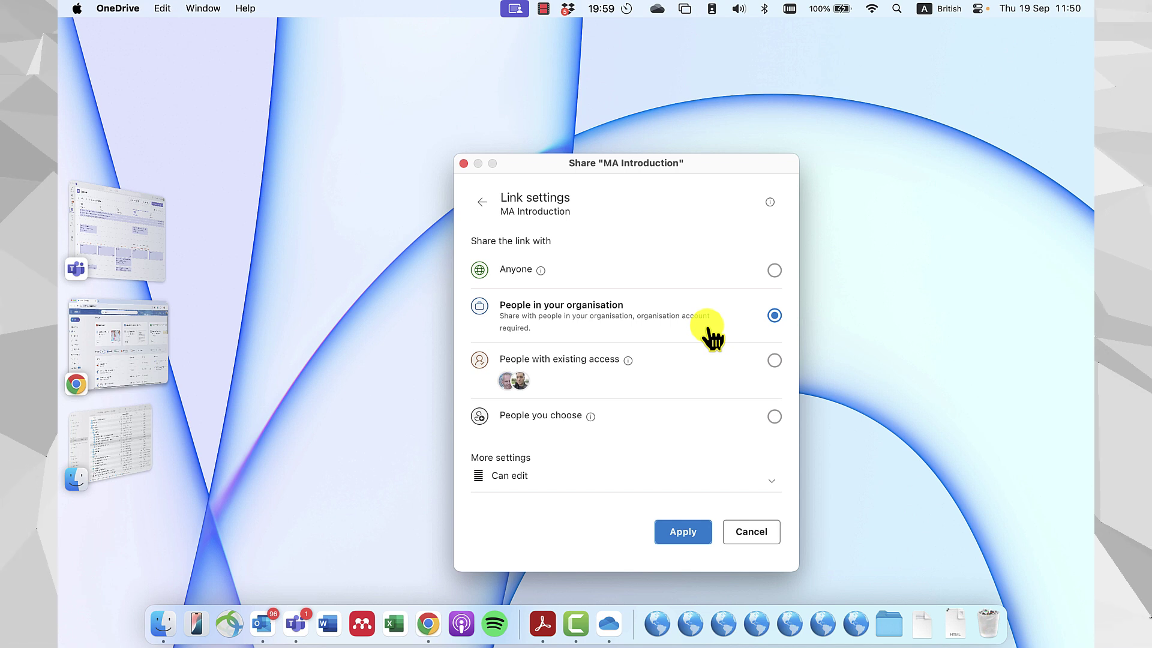
left_click(775, 271)
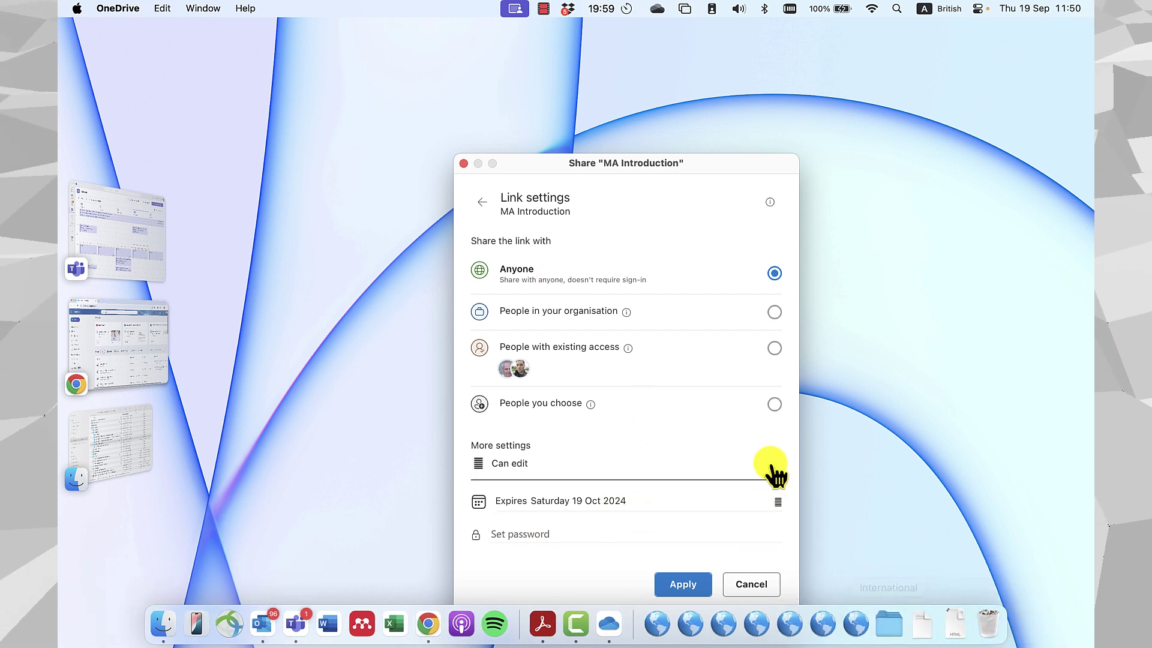
left_click_drag(582, 168, 552, 111)
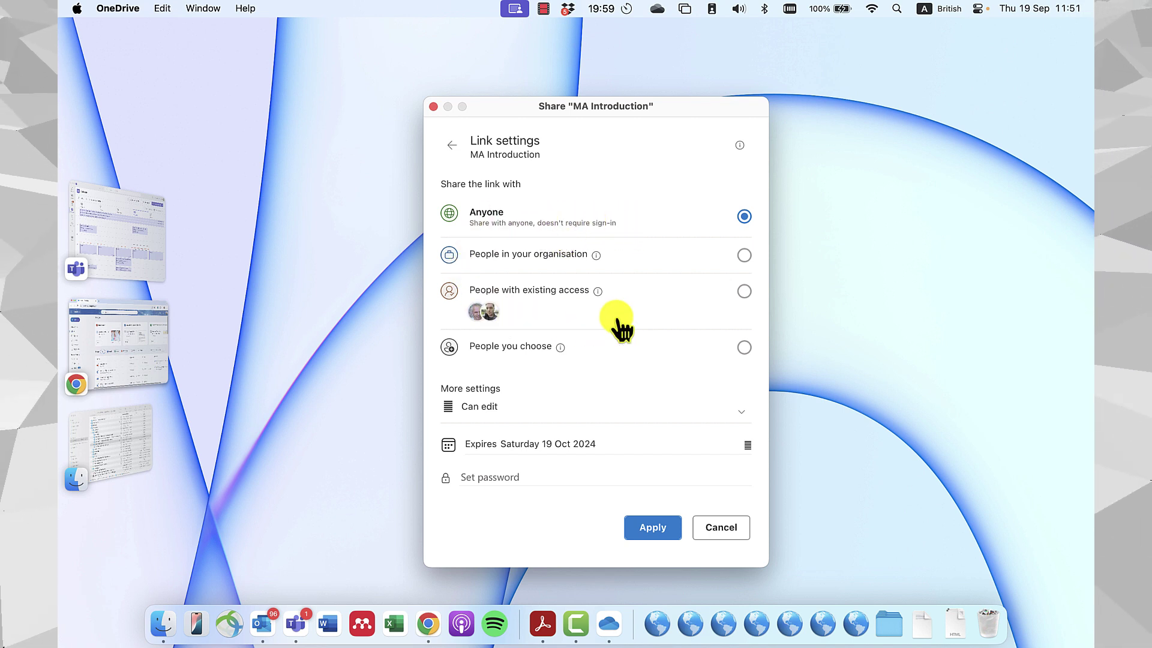
left_click(744, 291)
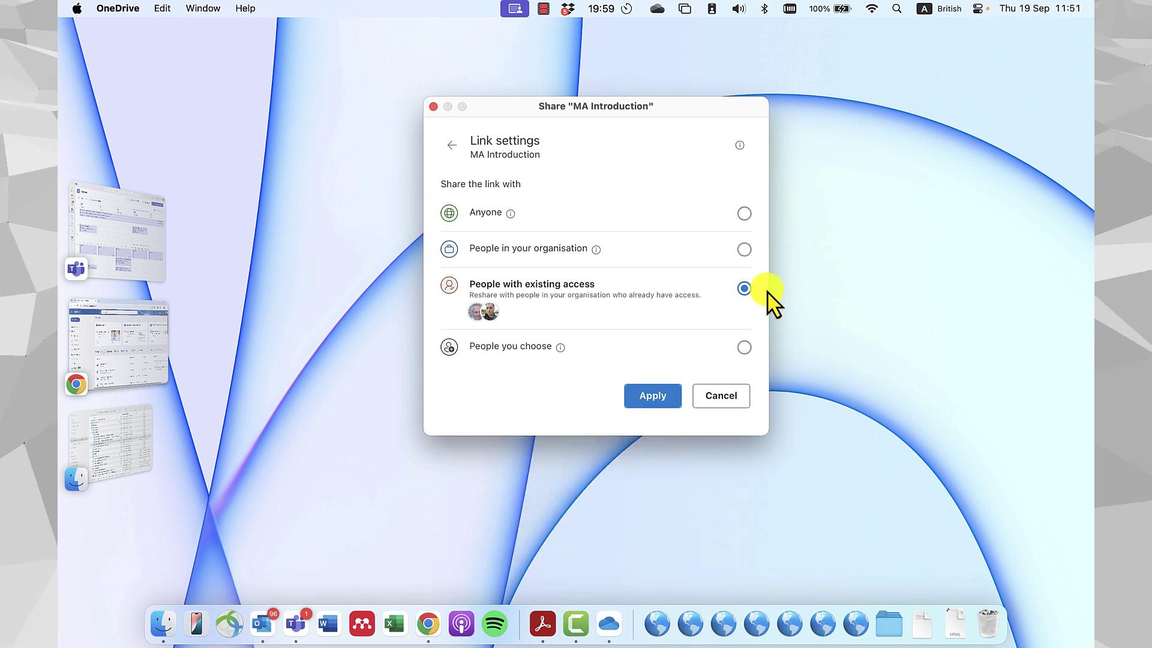
left_click(744, 249)
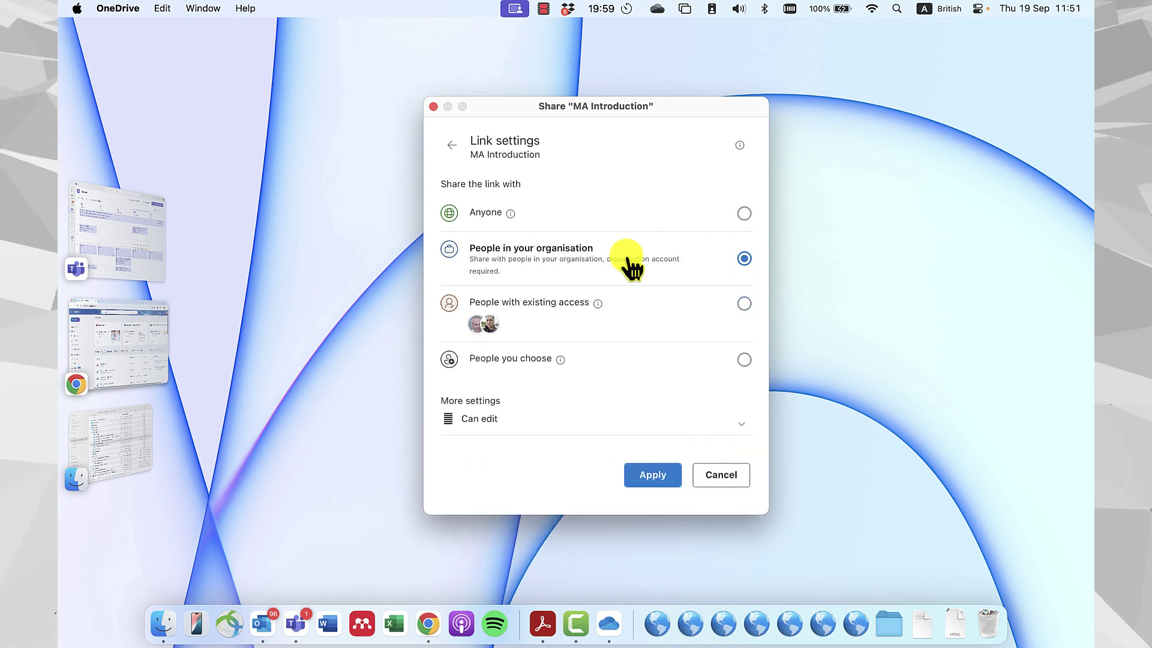
left_click(744, 303)
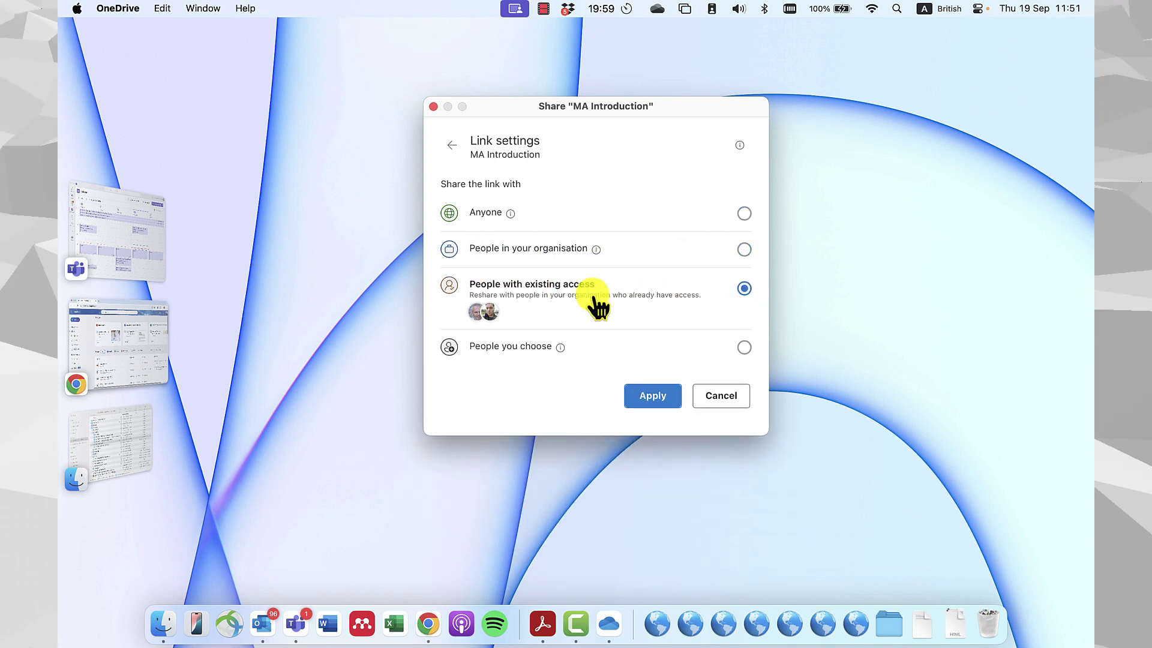
left_click(653, 396)
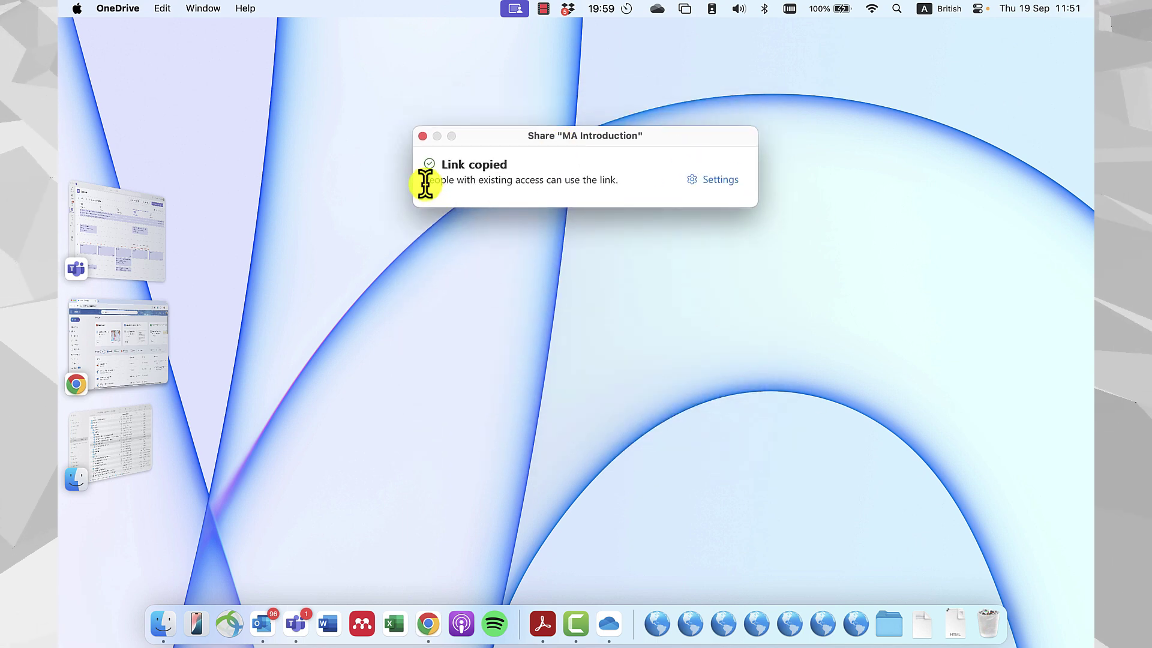
left_click_drag(426, 184, 614, 187)
left_click(571, 175)
Switch to Chrome's OneDrive home and create a new Word document, Document1.docx.
left_click(297, 589)
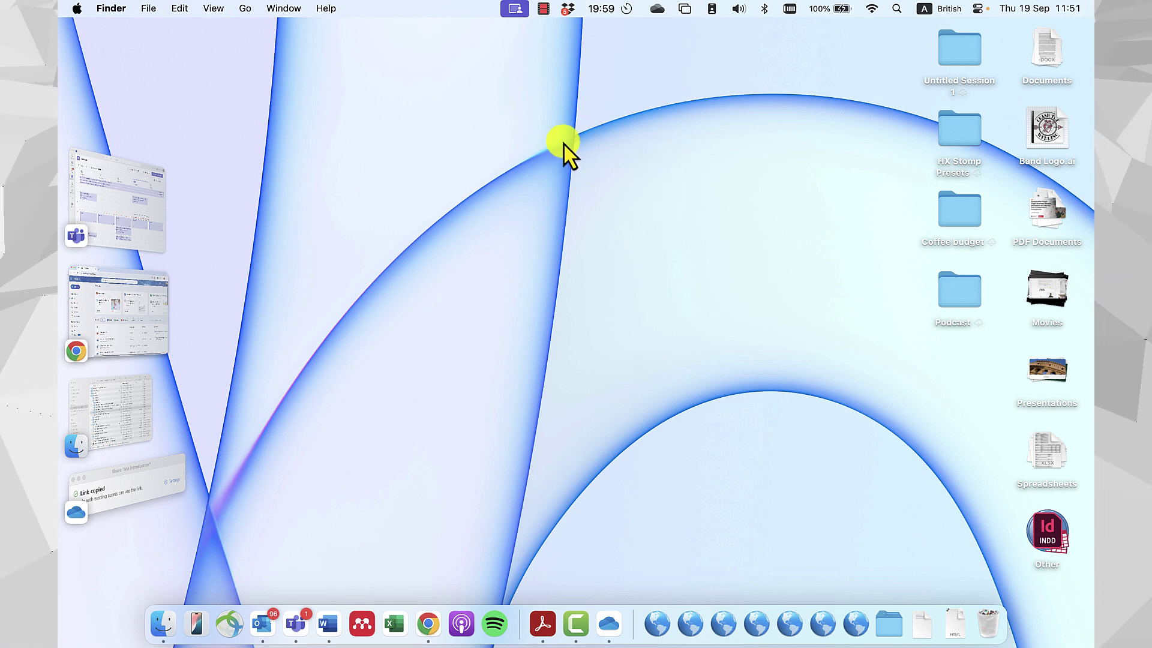
left_click(136, 226)
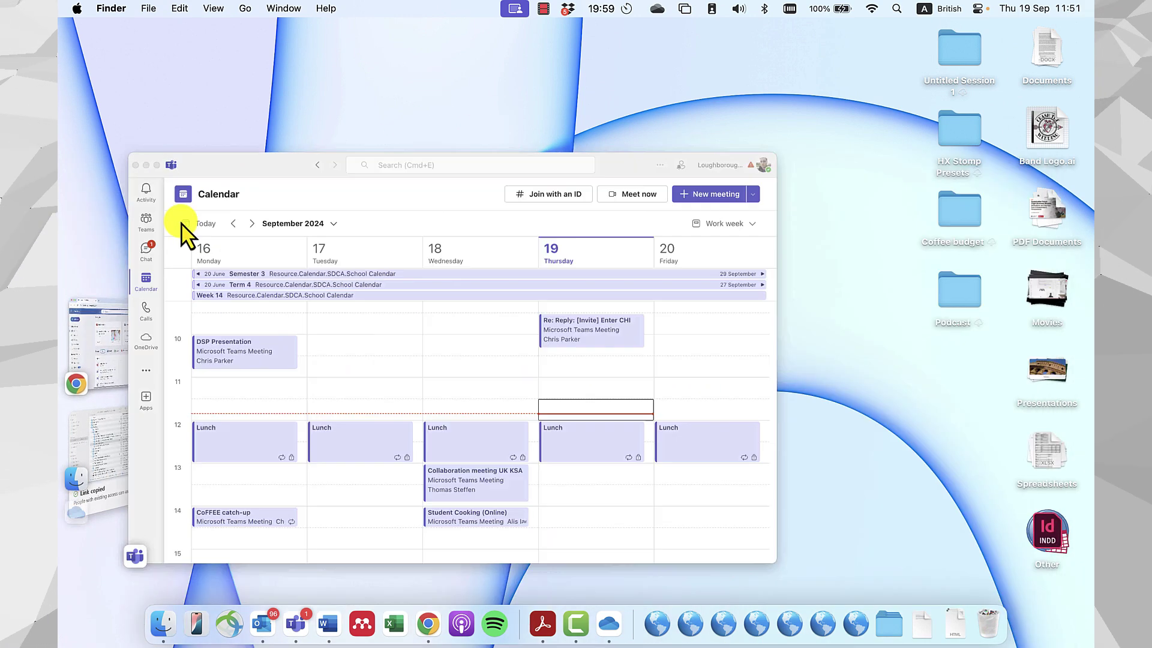
left_click(124, 216)
left_click(114, 310)
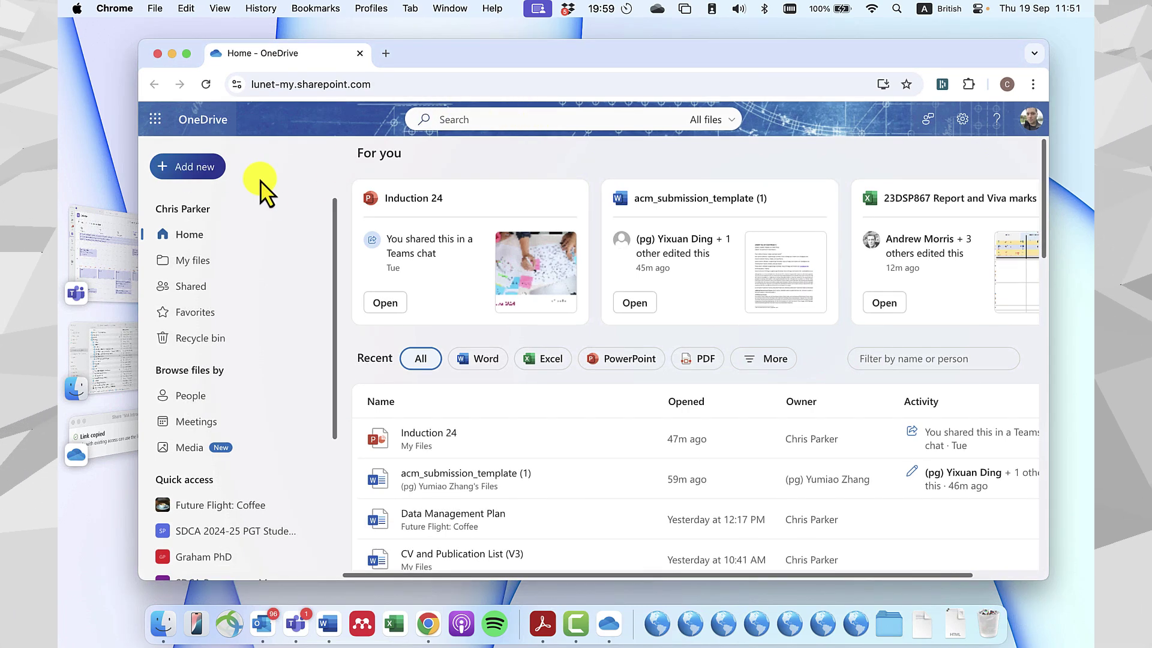
left_click(211, 174)
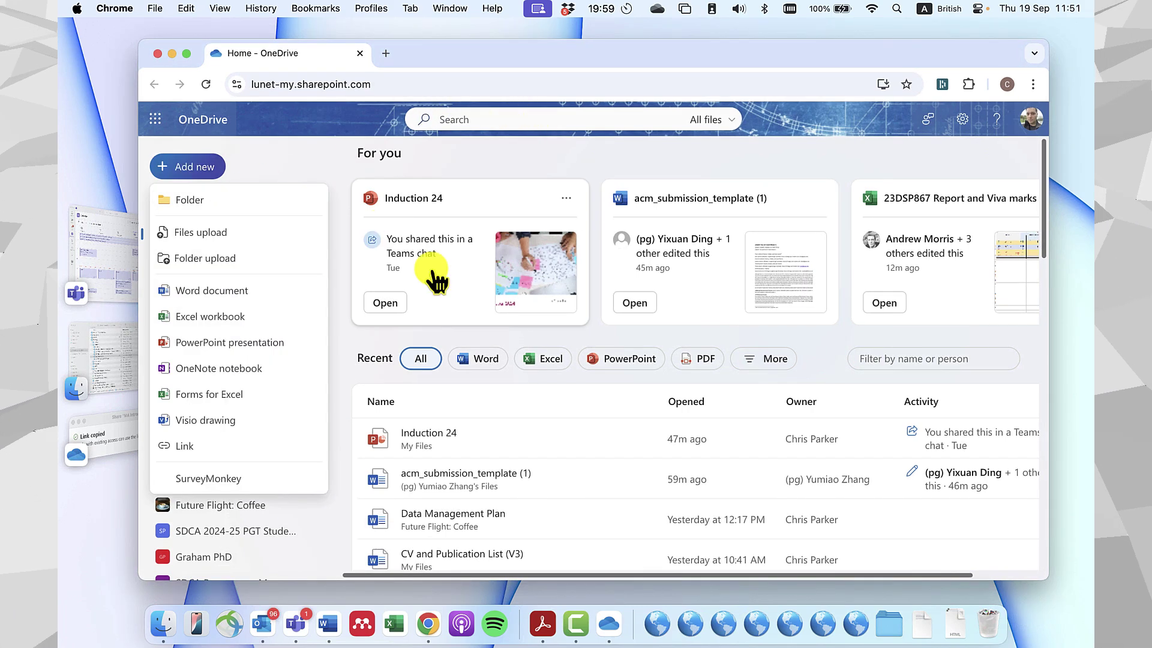
left_click(226, 294)
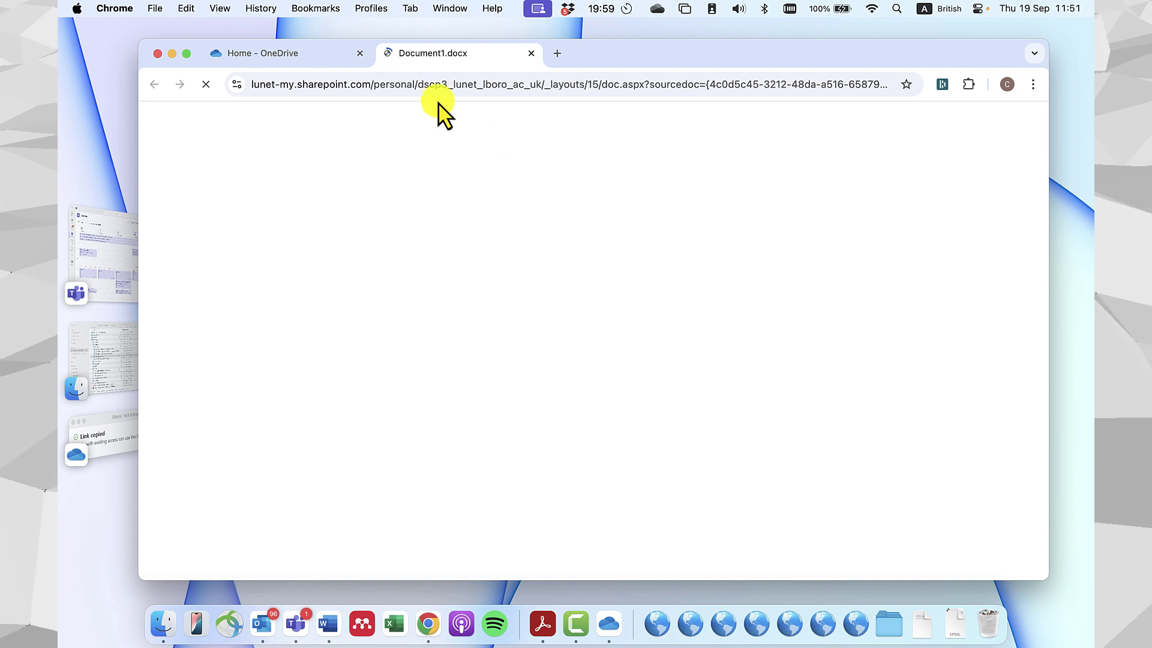
Paste the MA Introduction folder link into Document1, then follow it to open the folder in a new OneDrive tab.
left_click_drag(668, 62, 672, 57)
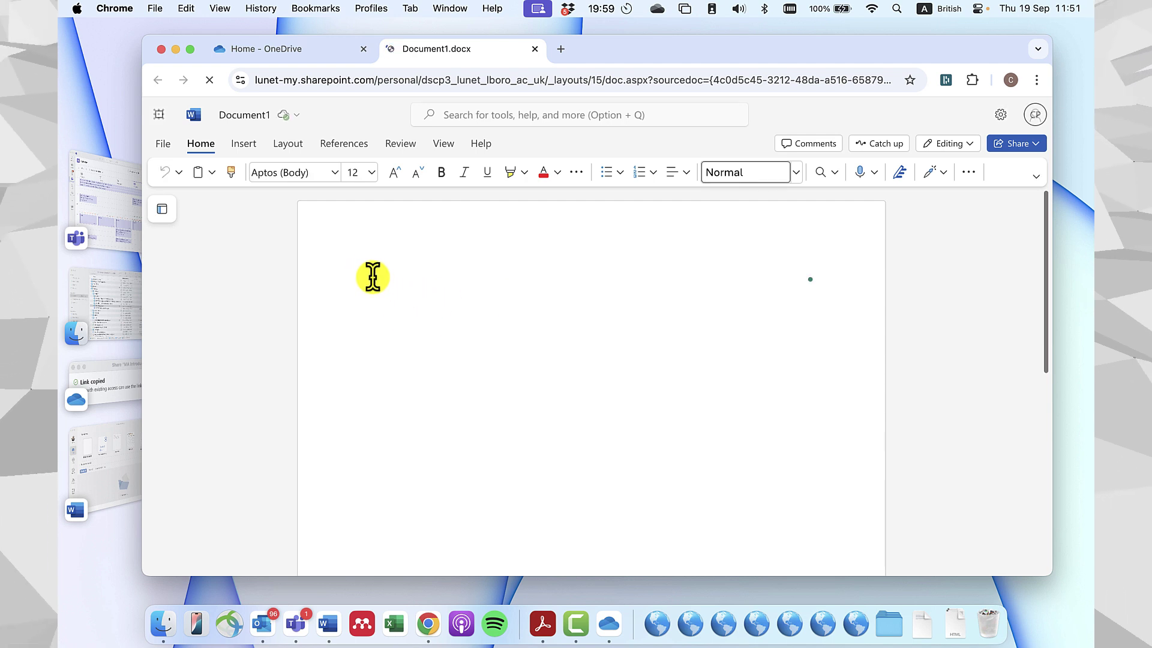
key("super+v")
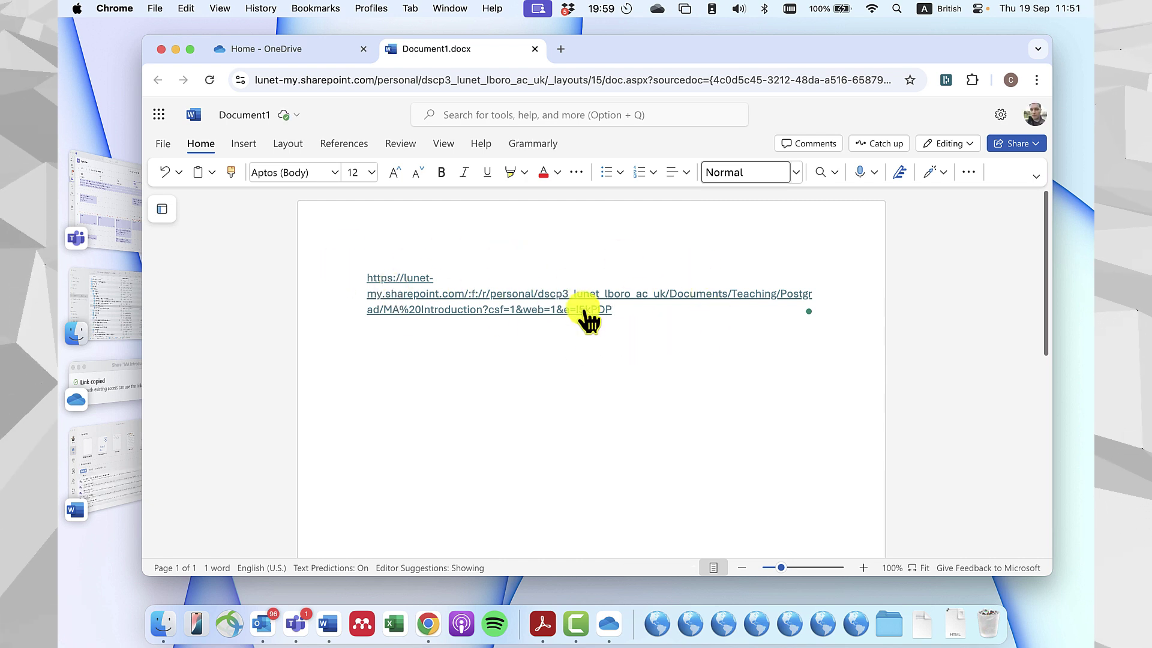
mouse_move(585, 317)
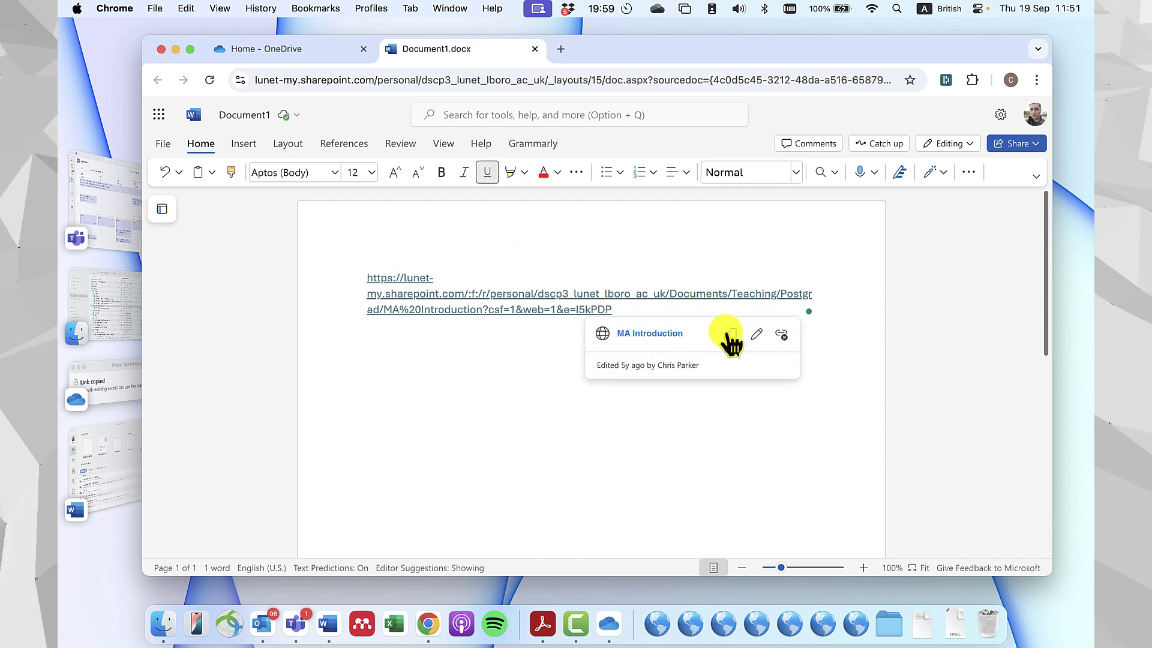
left_click(680, 337)
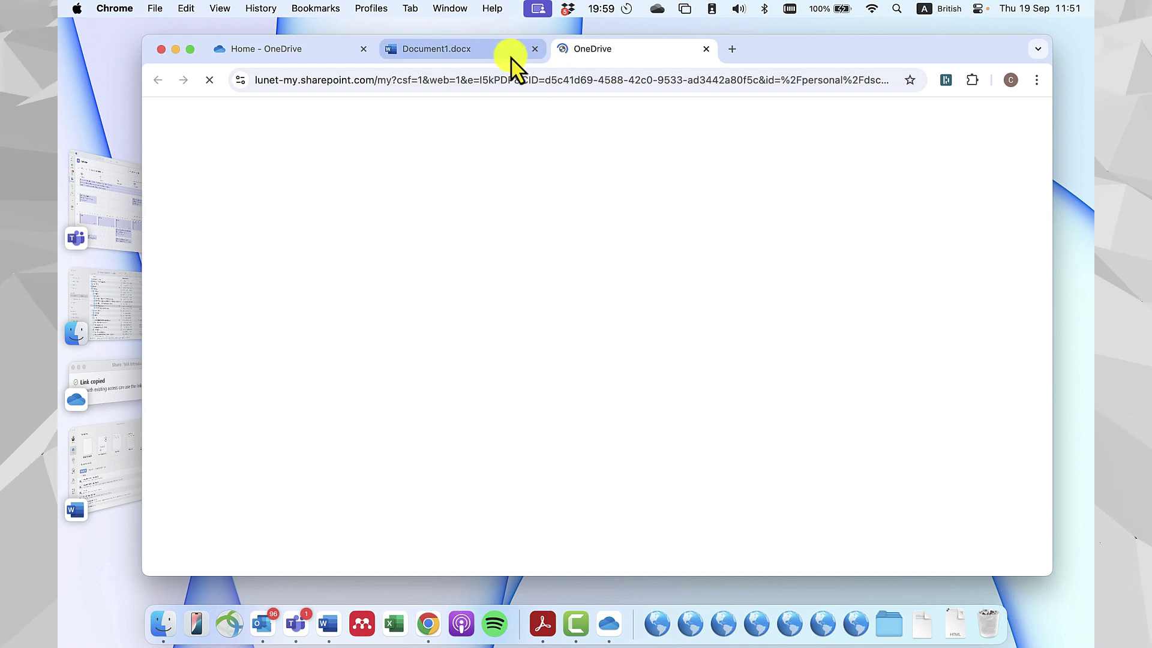